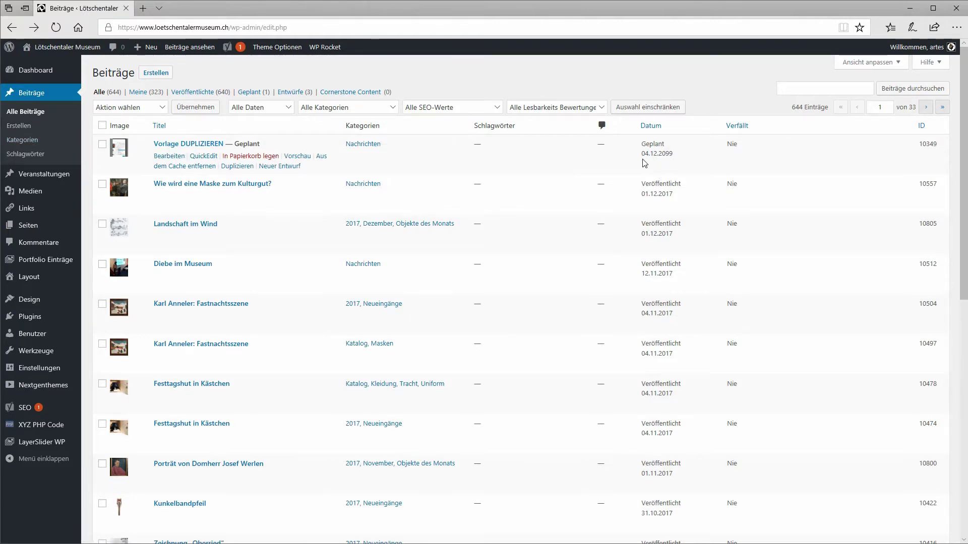
- Duplicate the "Vorlage DUPLIZIEREN" post and open the copy for editing
left_click(240, 168)
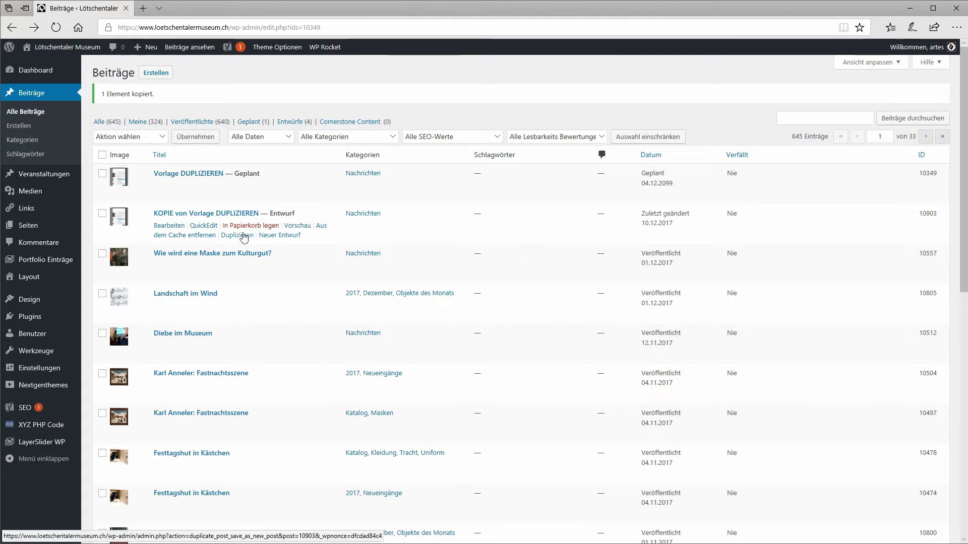
left_click(169, 226)
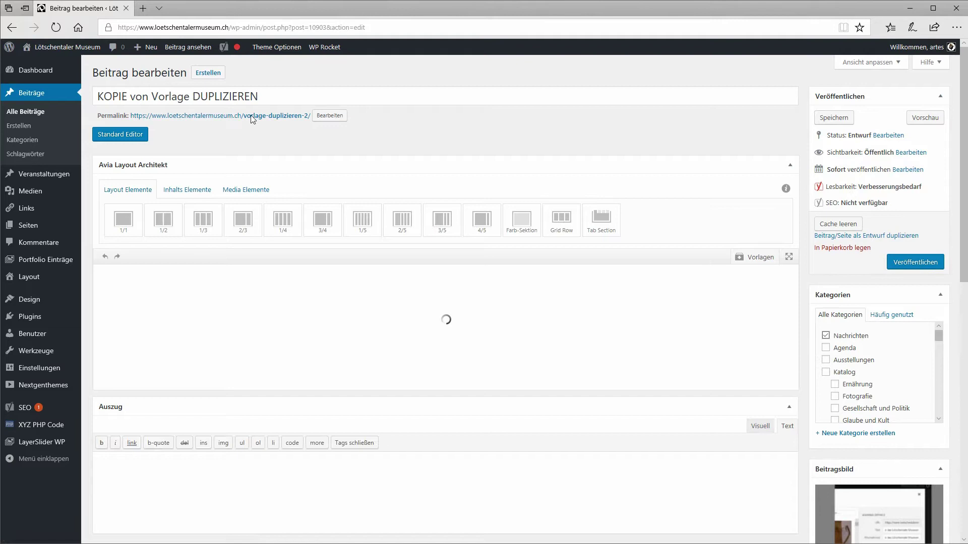
- Replace the post title with "Portrait der Lisa del Giocondo"
left_click(274, 92)
left_click(331, 95)
key("ctrl+a")
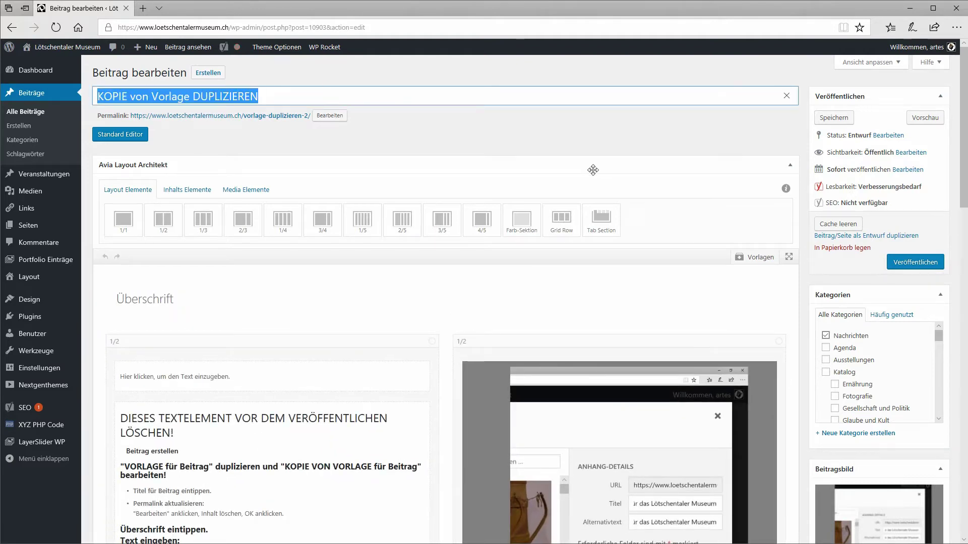
type("Port")
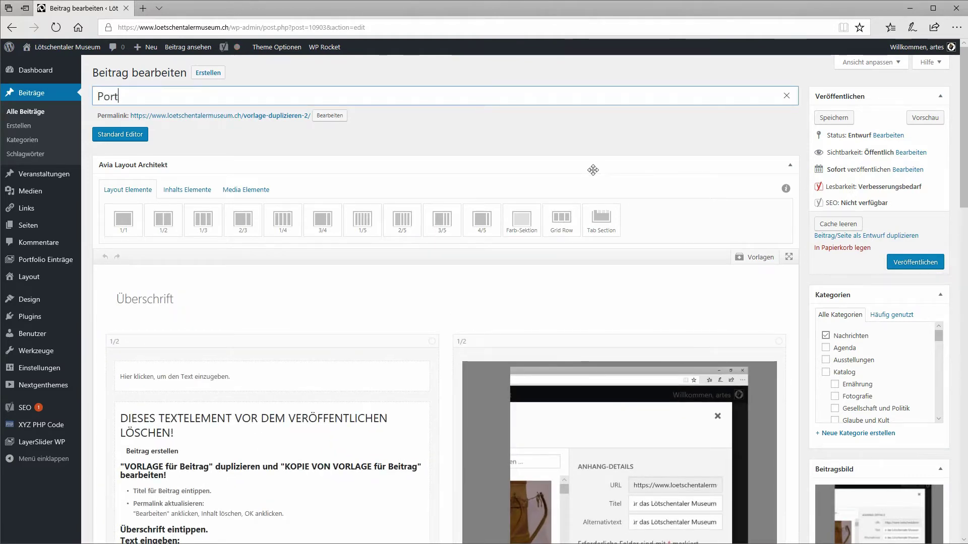
type("rait der Lisa")
key("BackSpace")
key("BackSpace")
type("Giocondo")
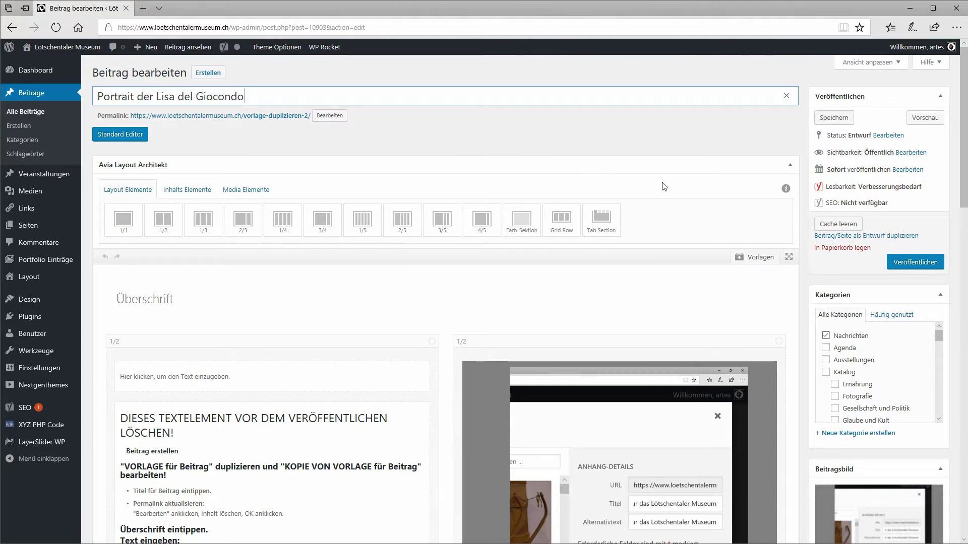
- Clear the old permalink slug and confirm the empty value so it regenerates from the new title
left_click_drag(95, 118, 128, 120)
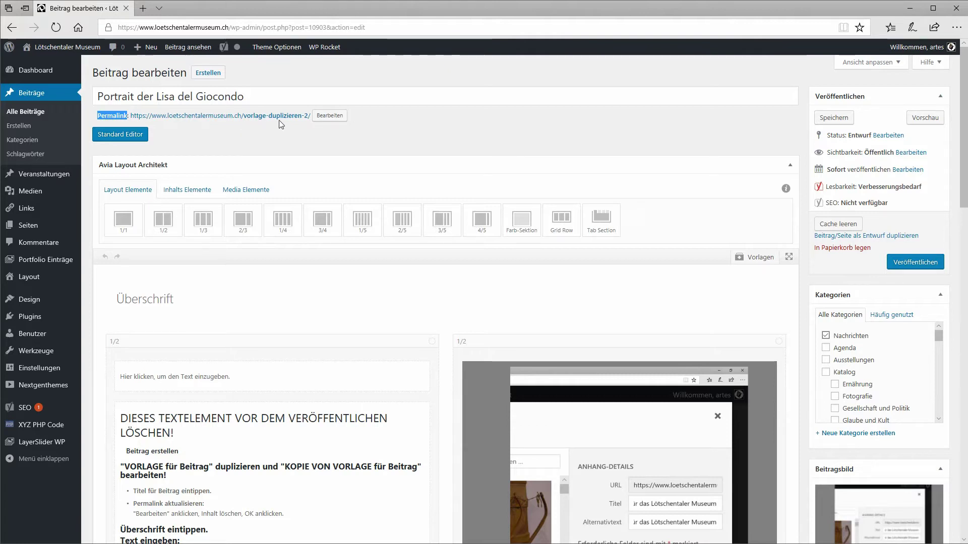
left_click(330, 116)
left_click_drag(318, 116, 240, 113)
key("BackSpace")
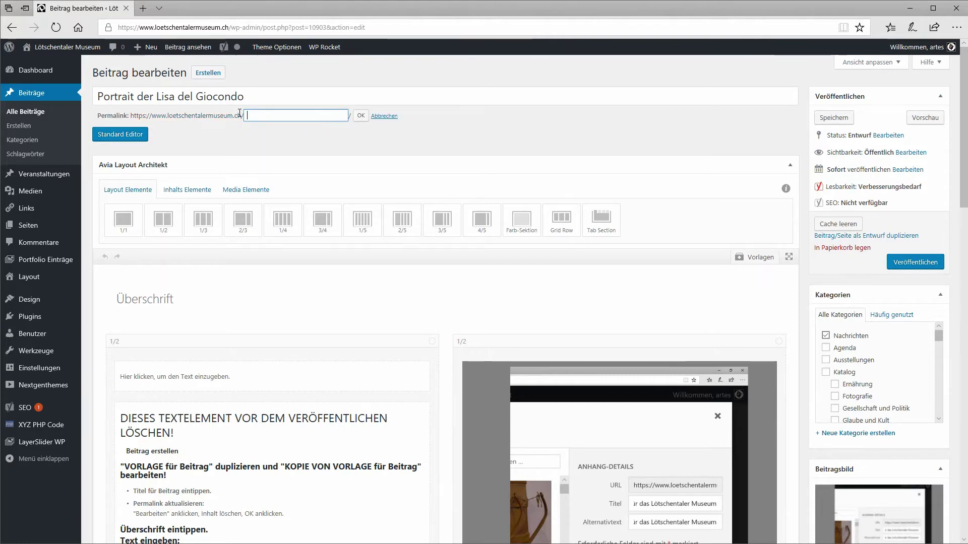
left_click(360, 117)
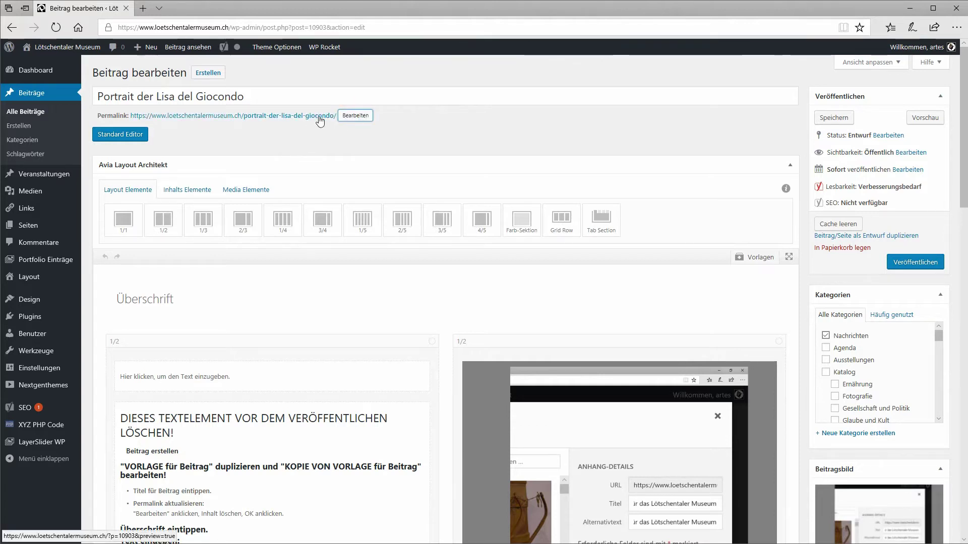
- Copy the post title into the special heading element as its heading text and save the element
left_click_drag(263, 96, 87, 94)
key("ctrl+c")
left_click(154, 297)
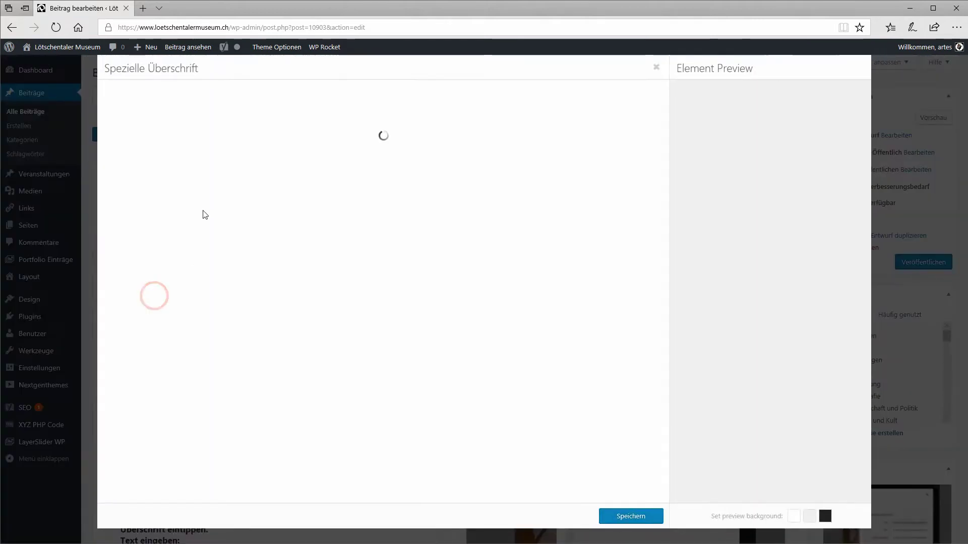
double_click(168, 130)
key("ctrl+v")
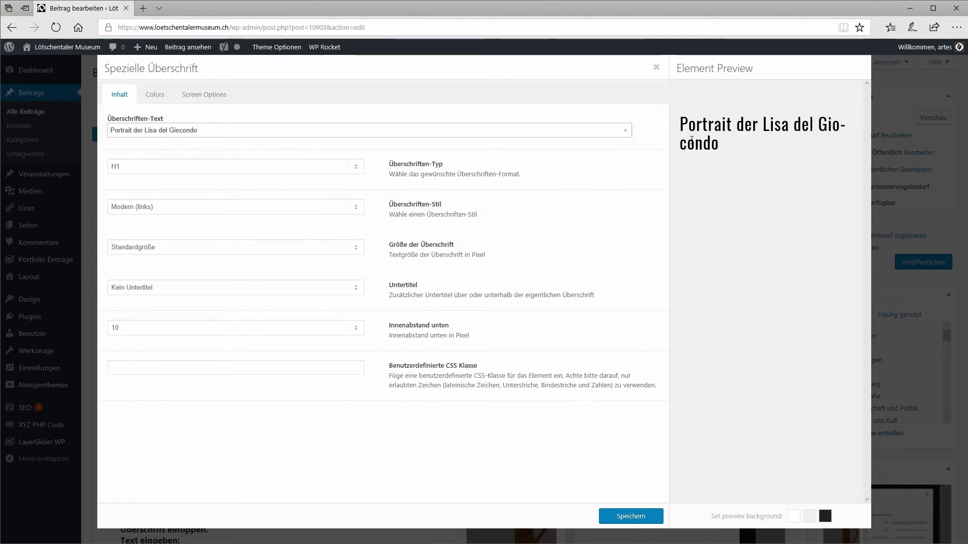
left_click(623, 516)
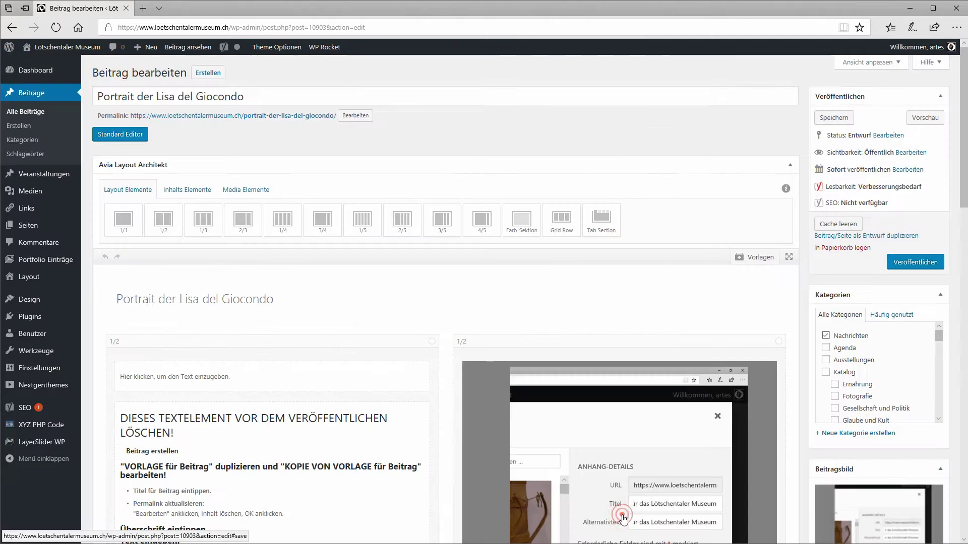
- Open the "Hier klicken, um den Text einzugeben." text block and replace its content with "Text eintippen - oder aus MS Word kopieren..."
scroll(202, 292, "down", 5)
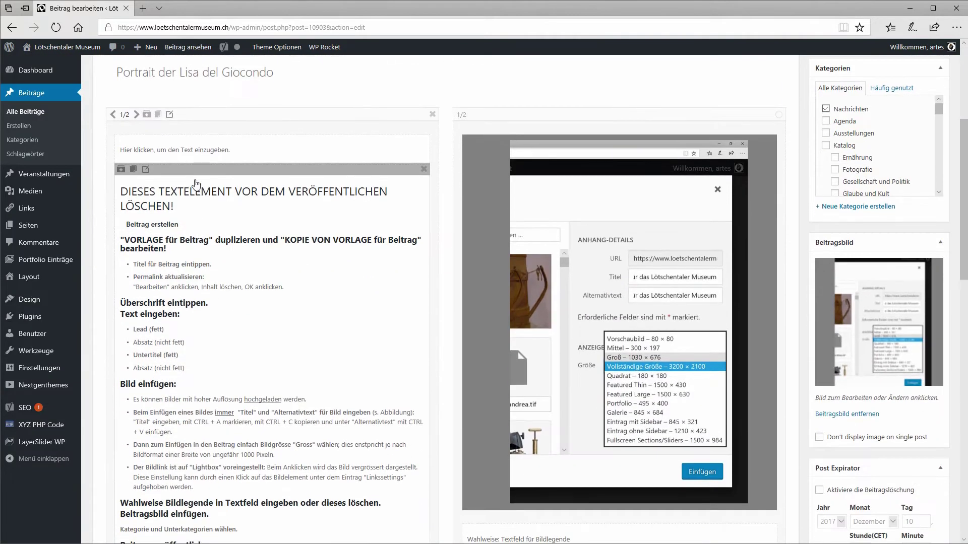
left_click(193, 149)
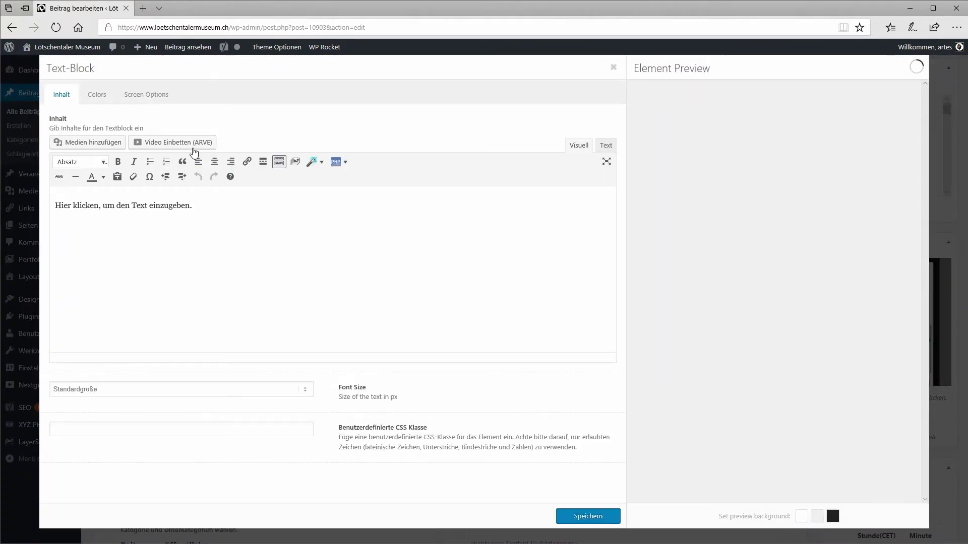
left_click(196, 207)
triple_click(223, 207)
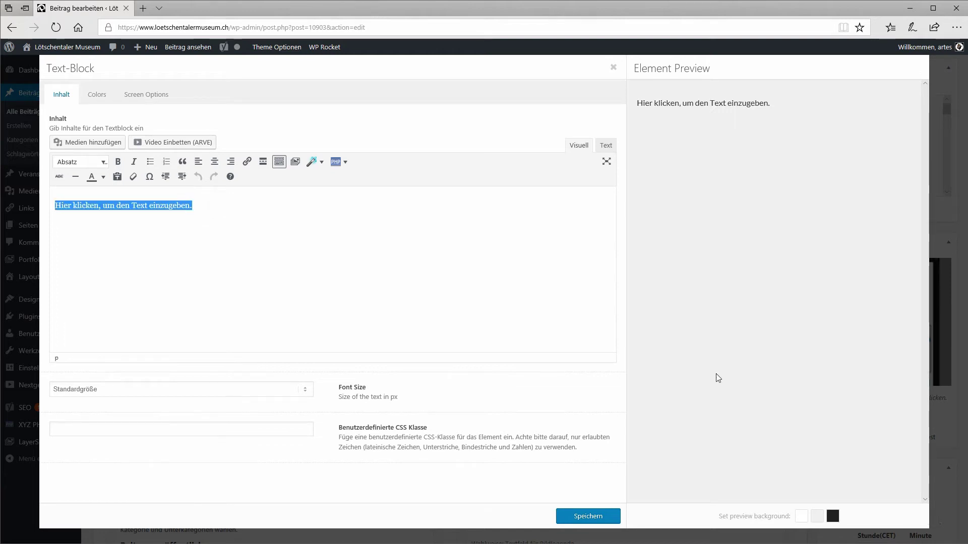
type("Text")
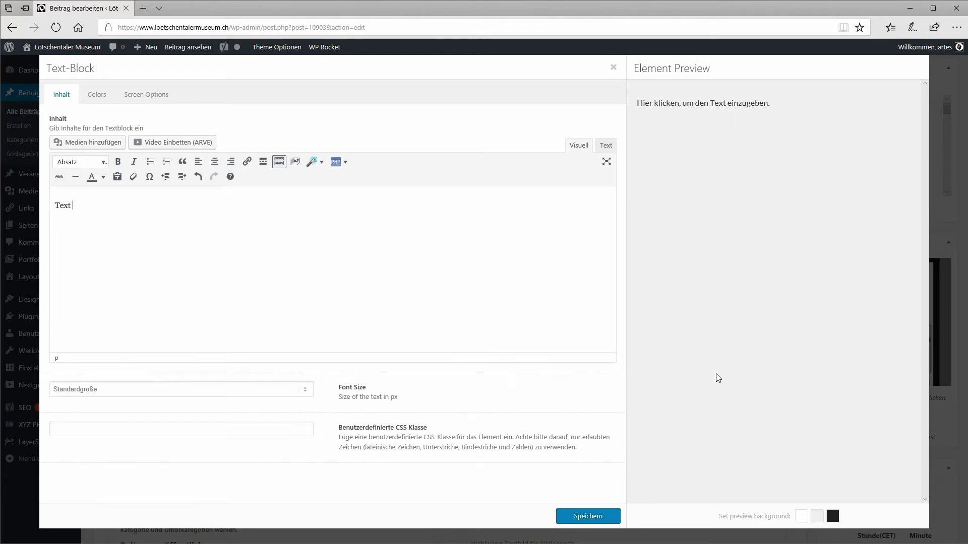
type(" eintippen - oder aus MS Word kopieren...")
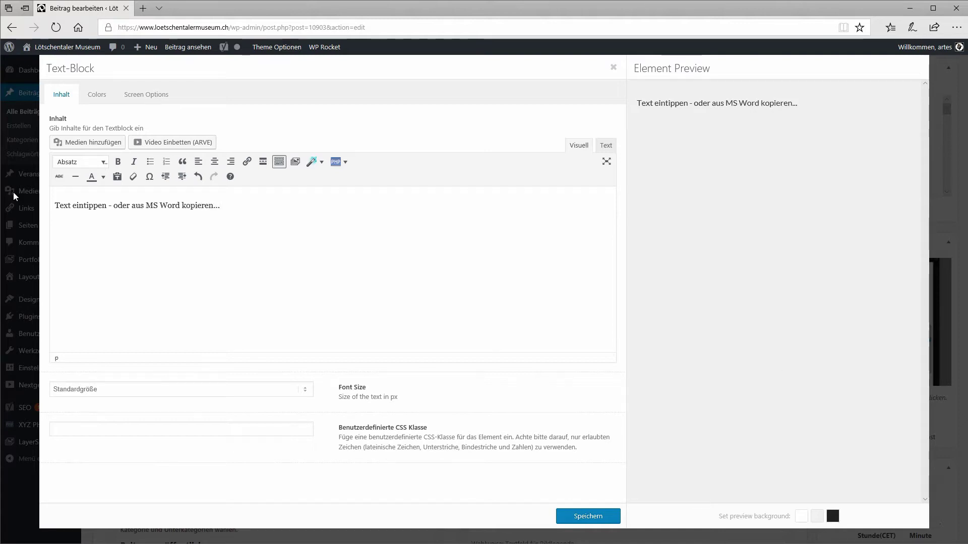
- Switch to the Word document and copy the three body paragraphs below its title line
key("alt+Tab")
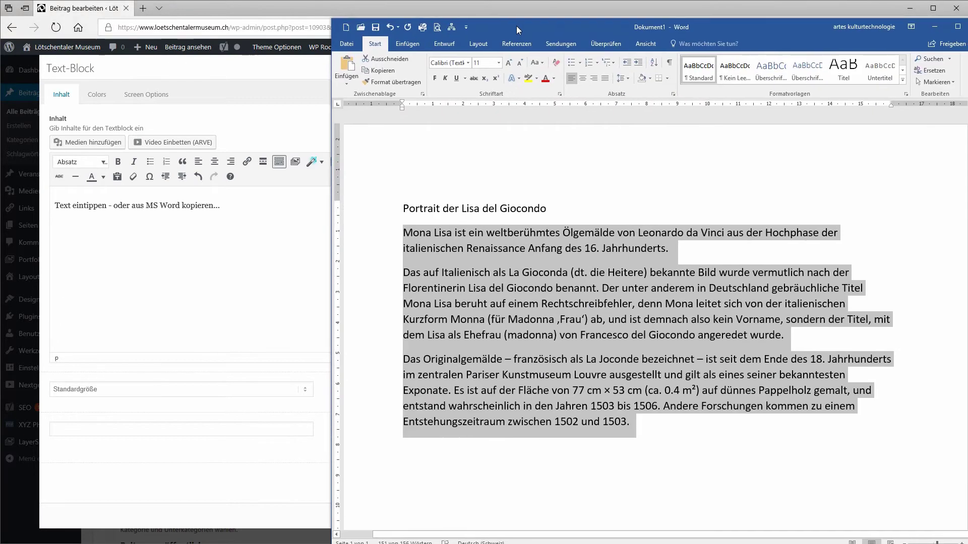
left_click_drag(646, 425, 427, 238)
right_click(427, 235)
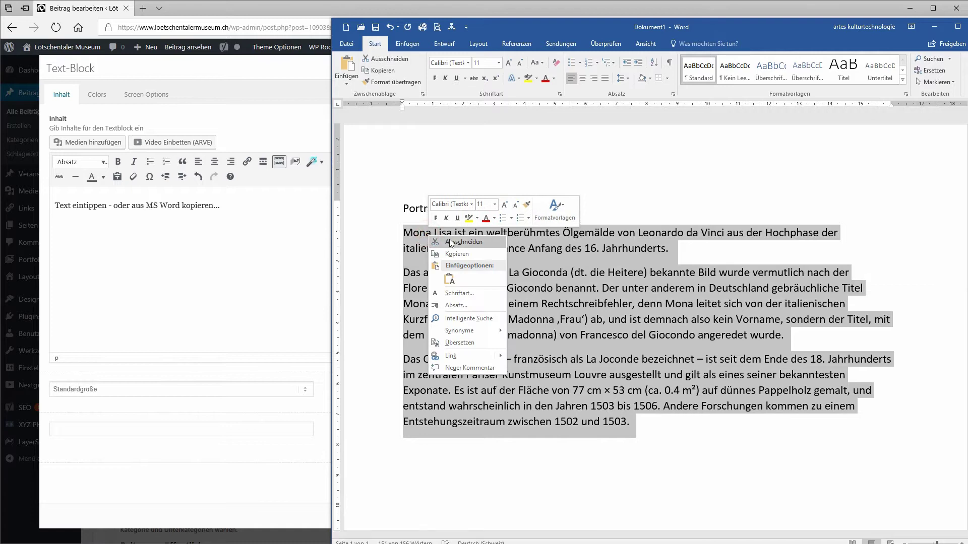
left_click(453, 254)
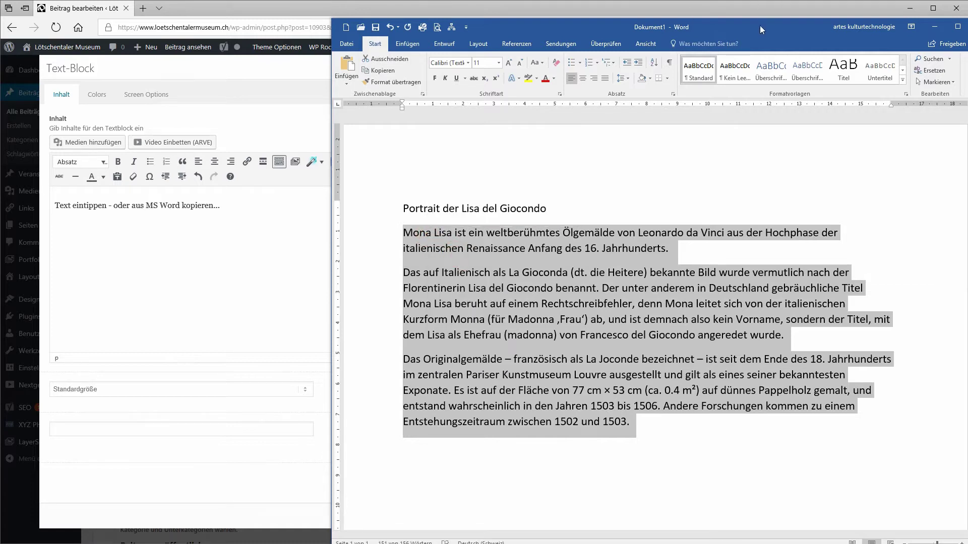
- Return to the browser and replace the text block's content with the copied paragraphs, pasted as plain text
key("alt+Tab")
triple_click(247, 208)
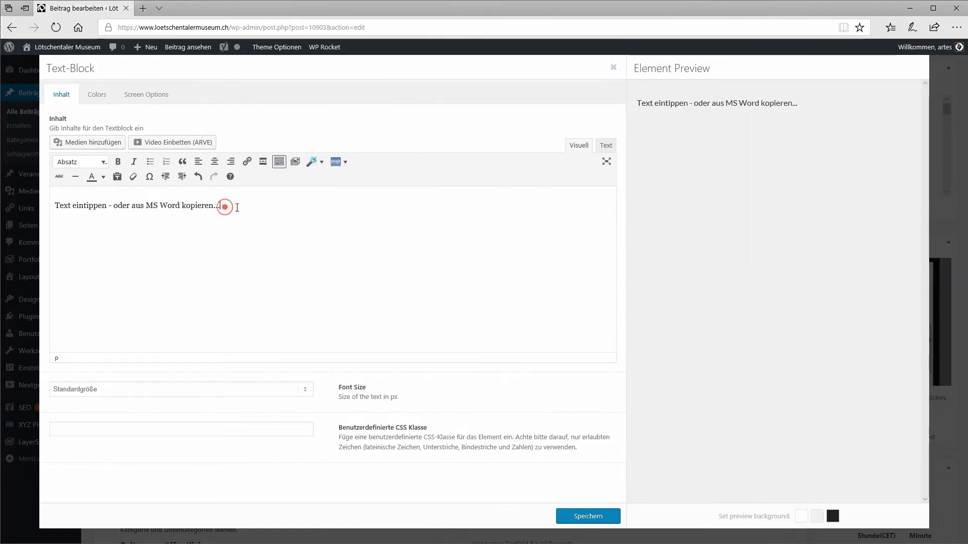
left_click(116, 177)
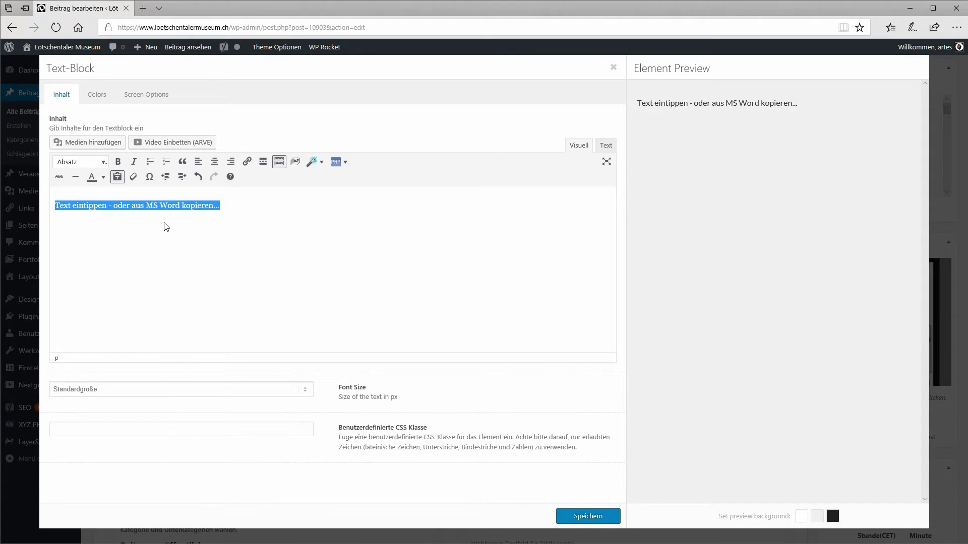
key("ctrl+v")
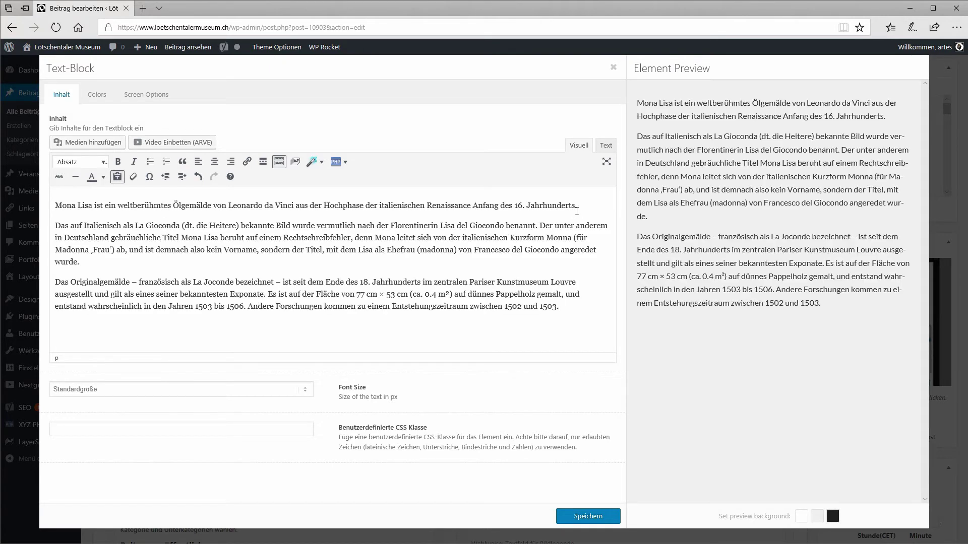
- Make the first paragraph bold, enclose La Gioconda in « » guillemets using special characters, and save the text block
left_click_drag(579, 205, 54, 206)
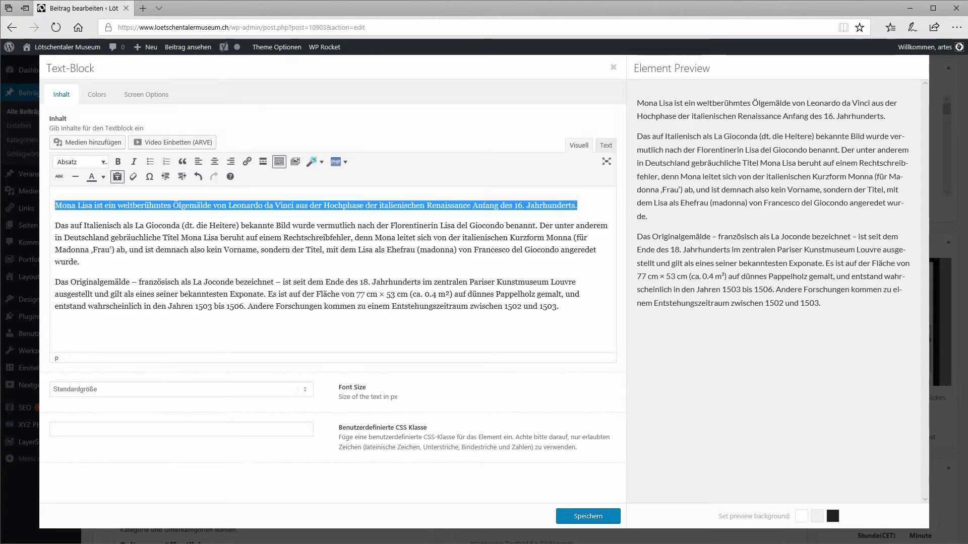
left_click(122, 162)
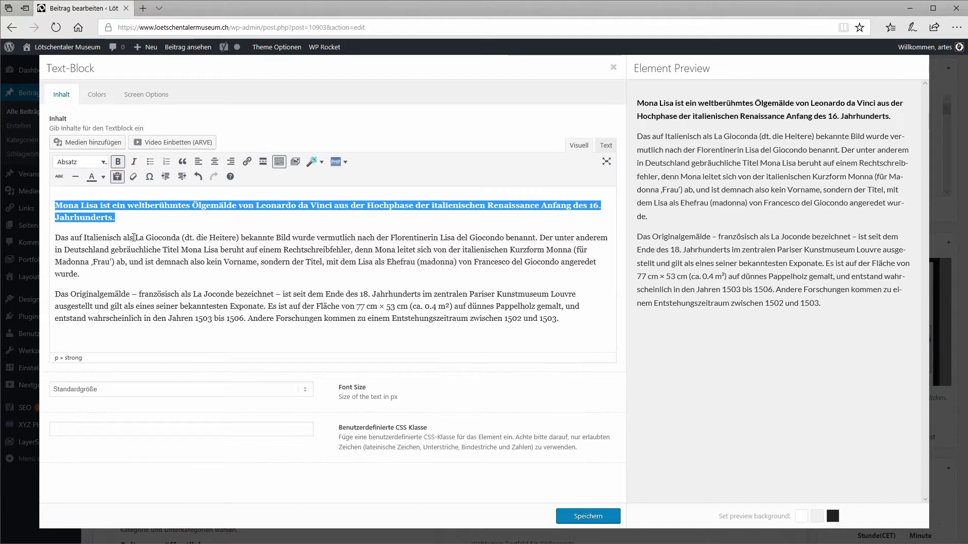
left_click(135, 238)
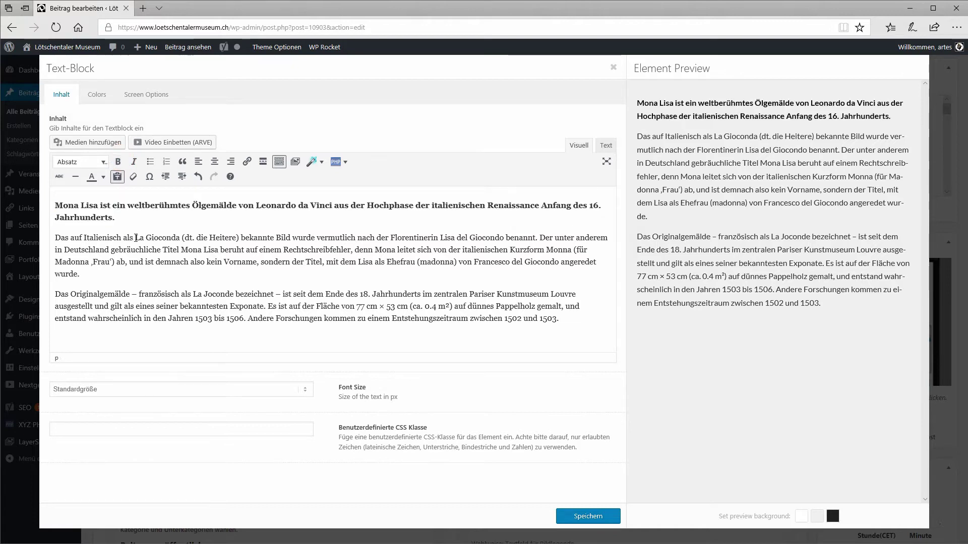
left_click(149, 177)
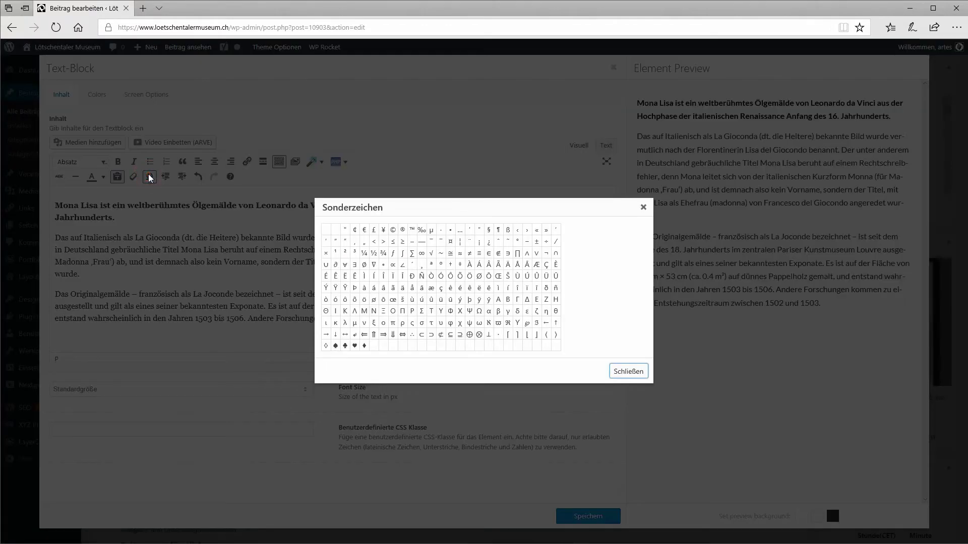
left_click(536, 230)
left_click(185, 238)
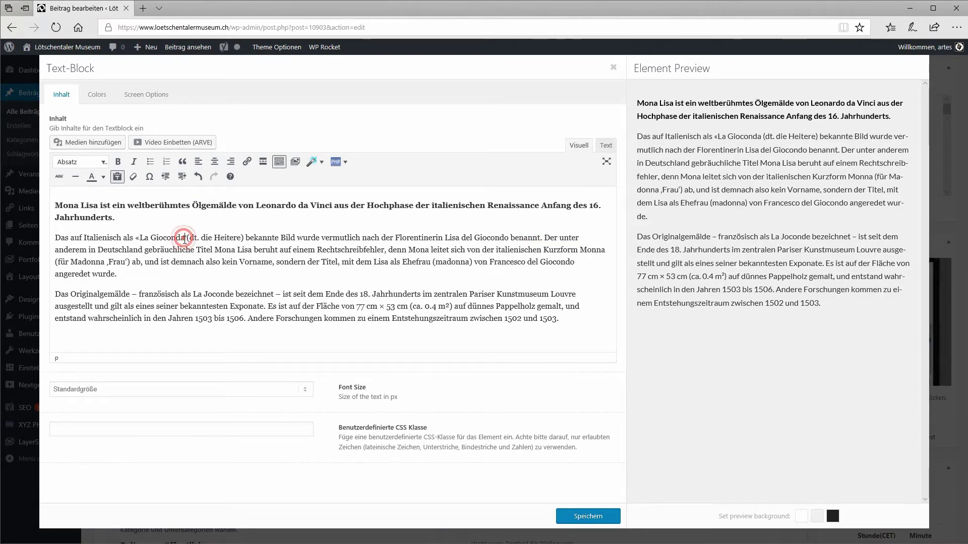
left_click(151, 177)
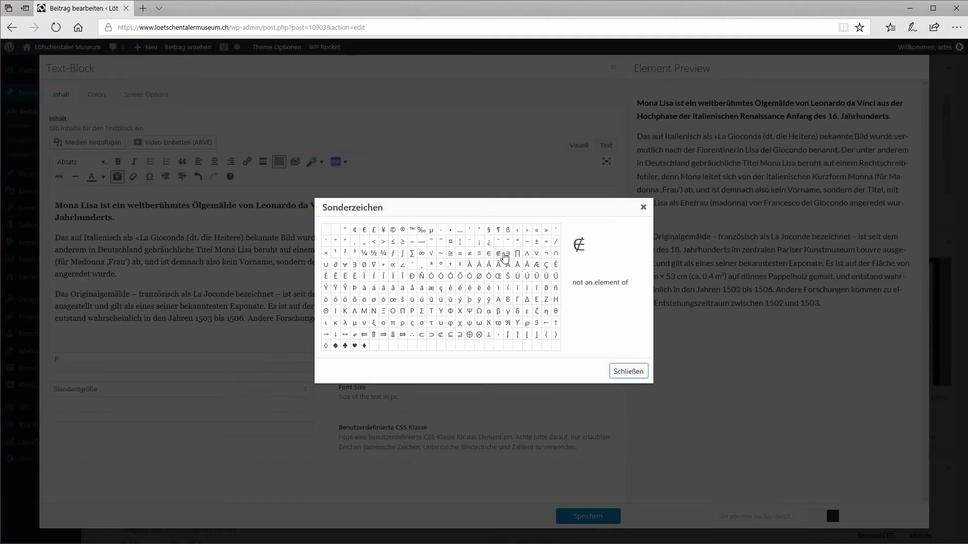
left_click(546, 233)
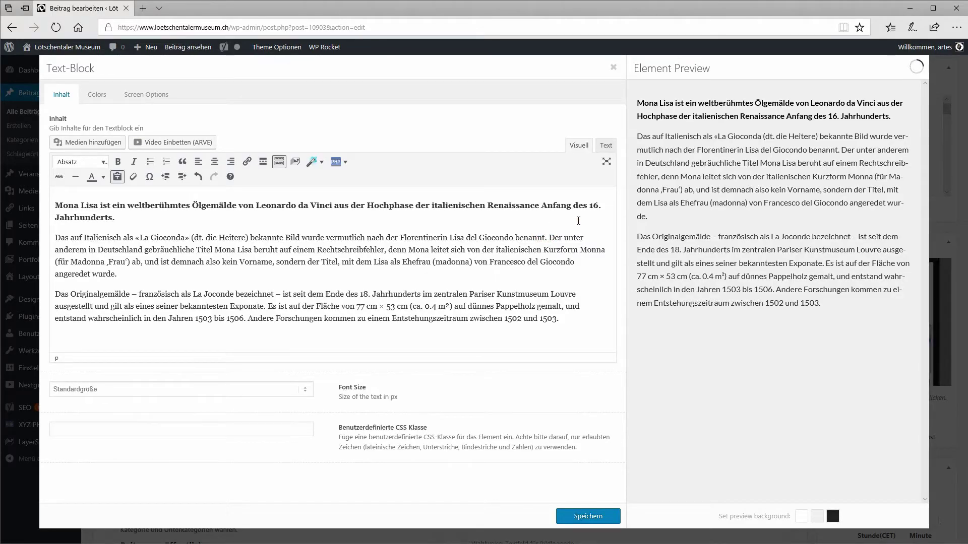
left_click(587, 516)
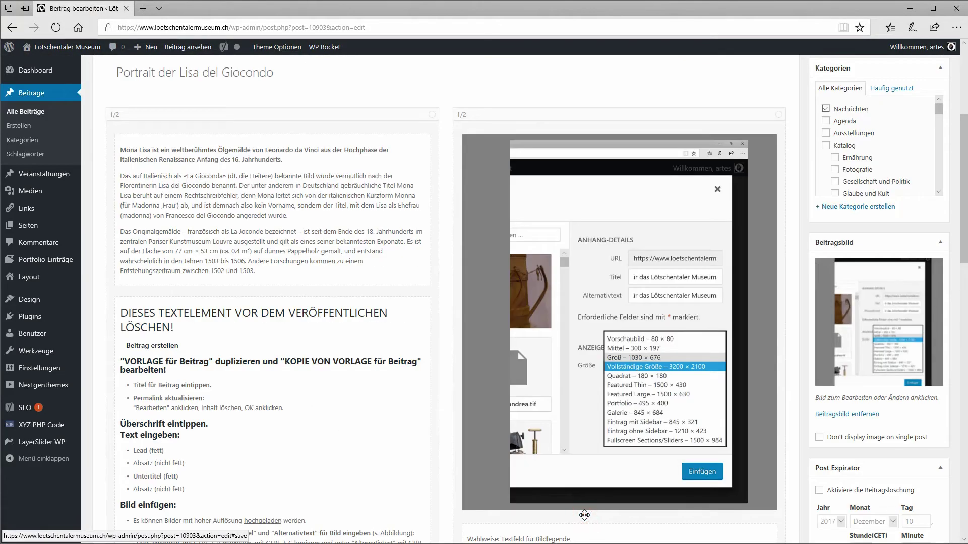
- Delete the instruction text element headed "DIESES TEXTELEMENT VOR DEM VERÖFFENTLICHEN LÖSCHEN!"
left_click(425, 289)
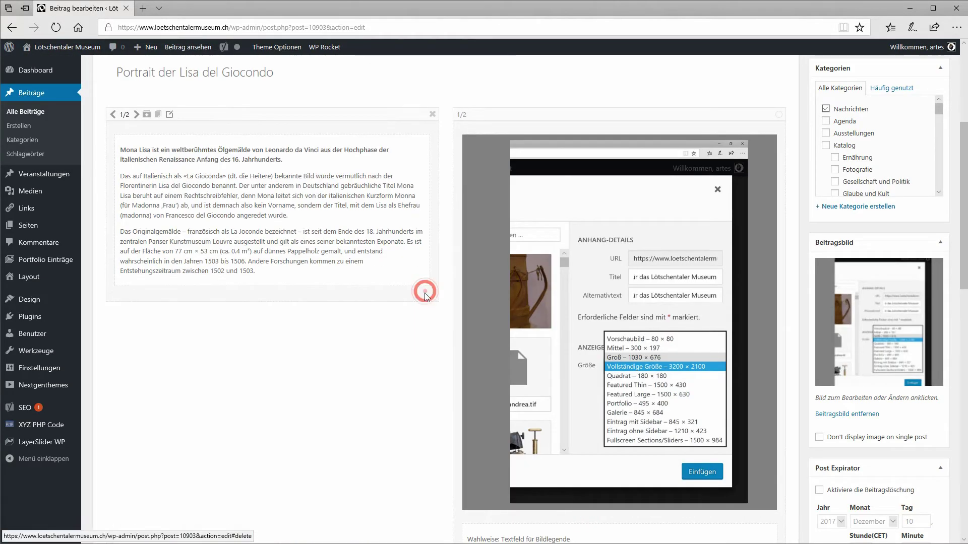
- Open the image element's media library and upload Mona_Lisa_by_Leonardo_da_Vinci_from_C2RMF_retouched.jpg from the Bilder folder in File Explorer
left_click(615, 240)
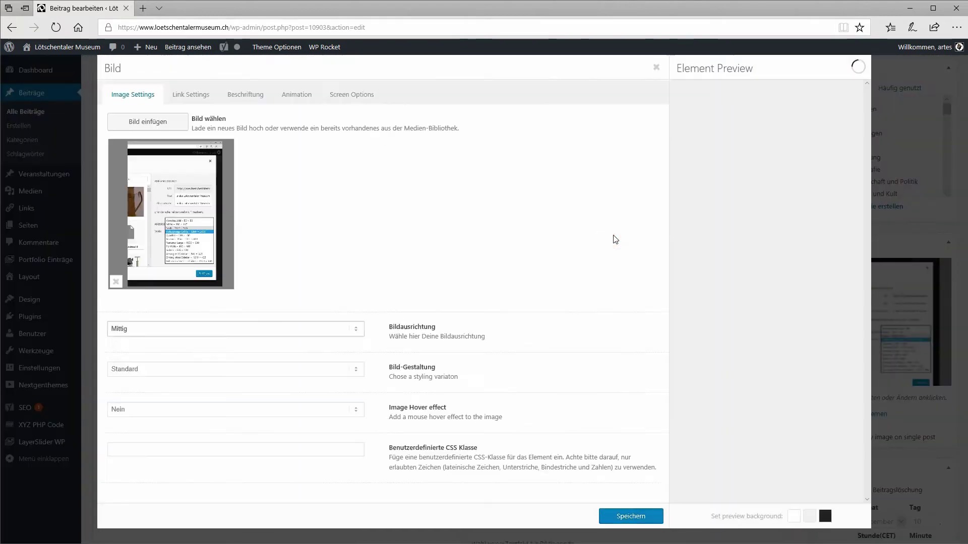
left_click(162, 195)
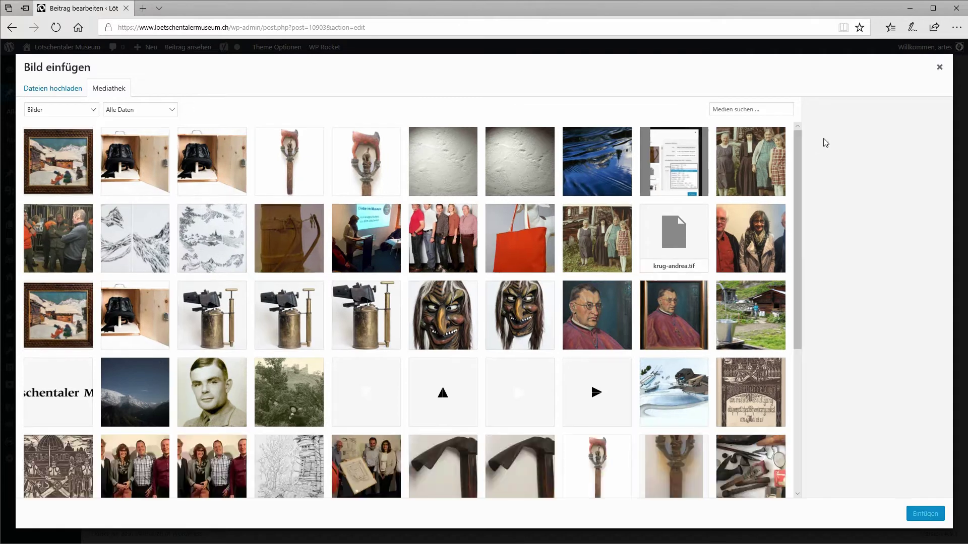
key("alt+Tab")
left_click_drag(716, 96, 550, 86)
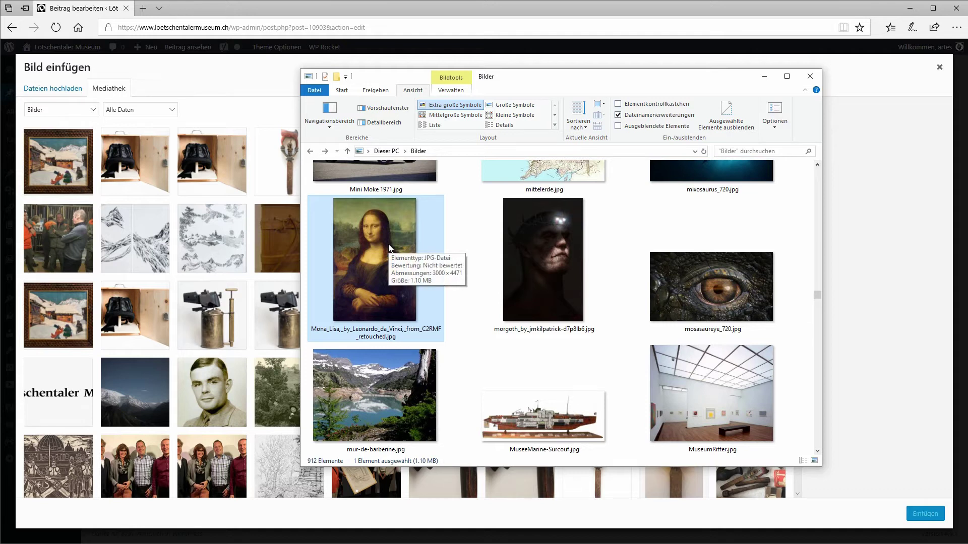
left_click_drag(386, 238, 68, 170)
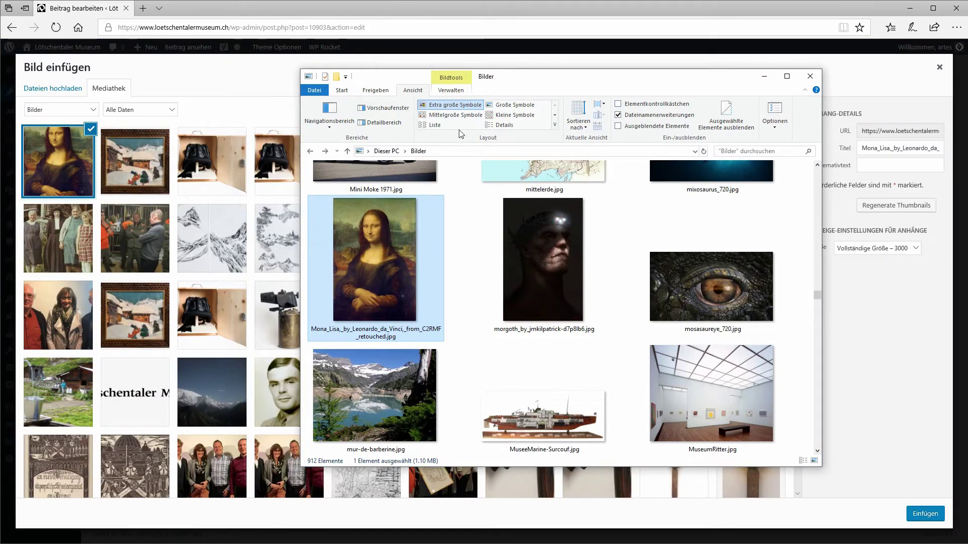
- Clear the File Explorer window away, switch to the Word document, and copy the first paragraph about the Mona Lisa
left_click_drag(700, 82, 967, 136)
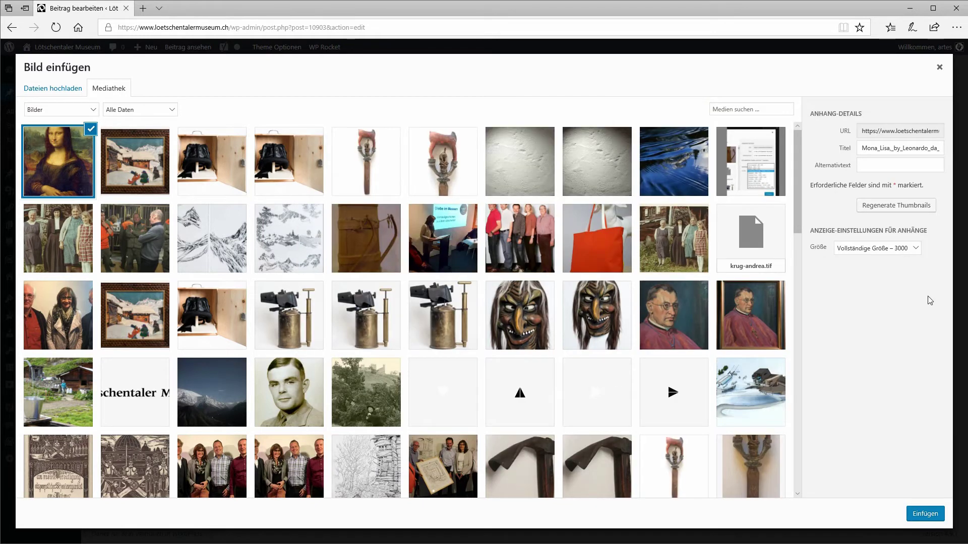
left_click(862, 148)
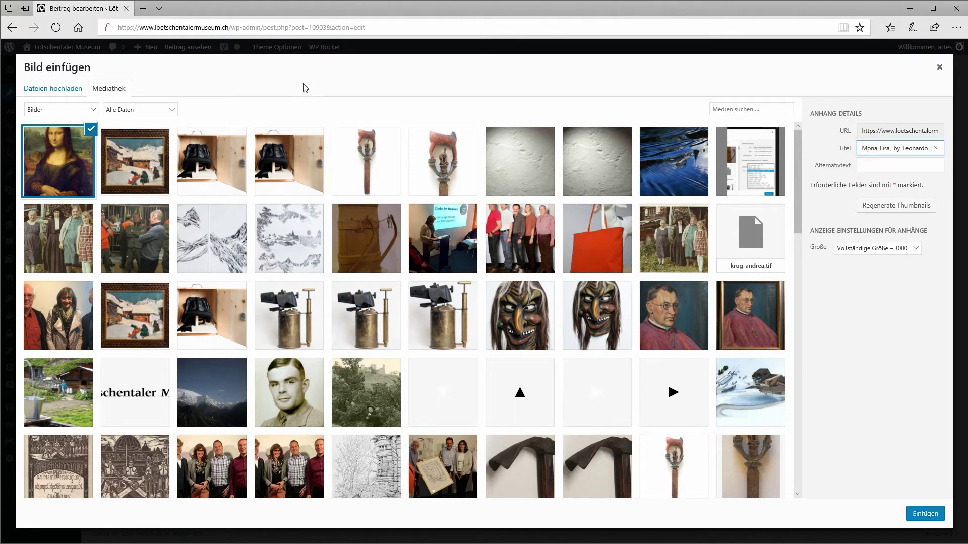
key("alt+Tab")
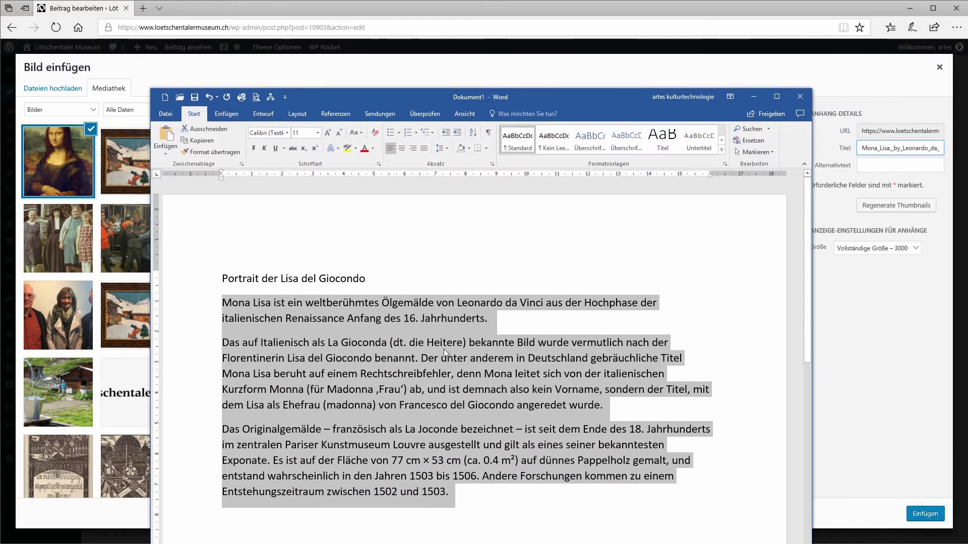
left_click(486, 319)
triple_click(503, 319)
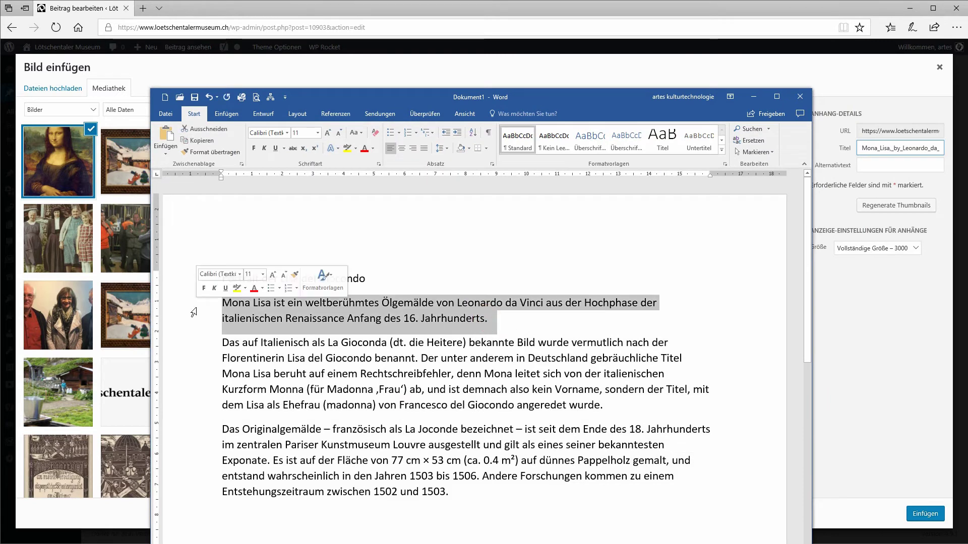
key("alt+Tab")
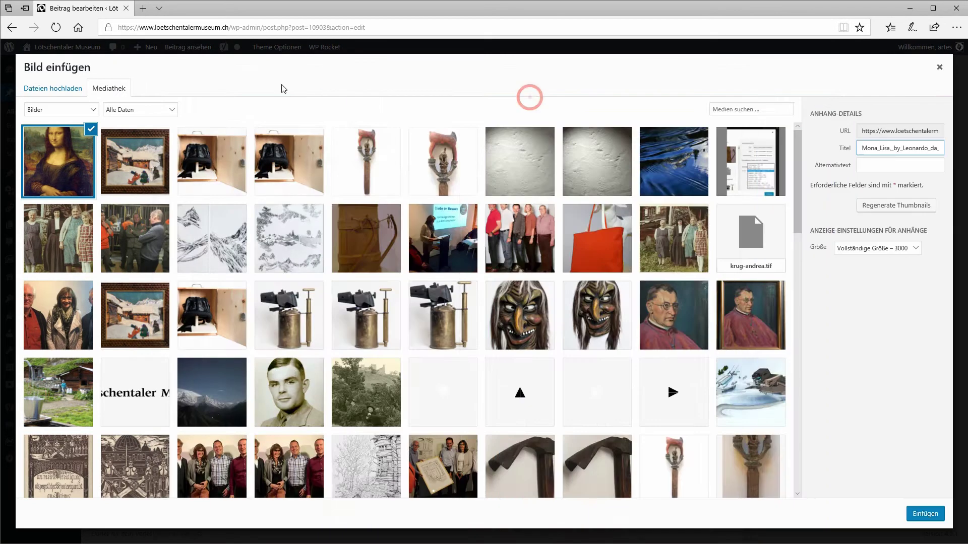
- Replace the uploaded image's title with the copied paragraph and paste the same text as its alternative text
triple_click(861, 148)
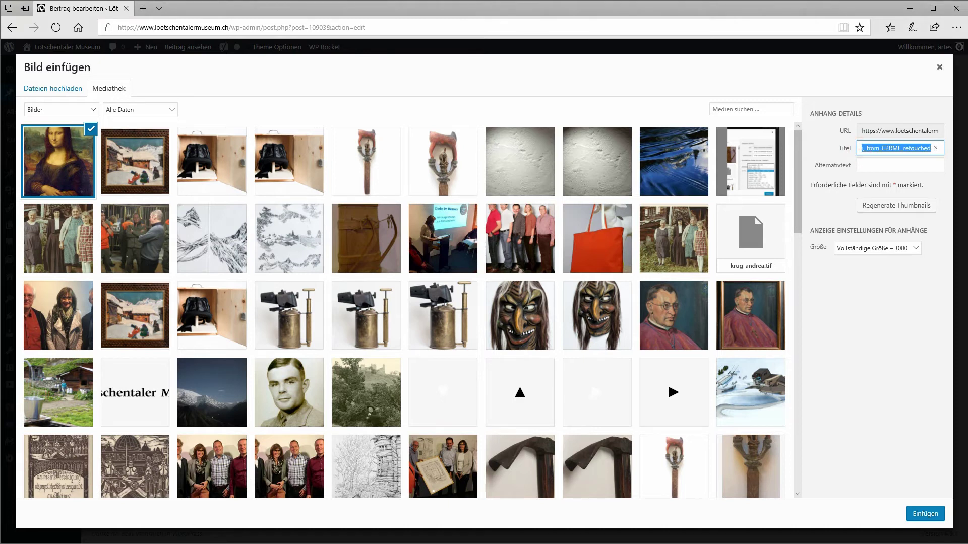
key("ctrl+v")
left_click(889, 166)
key("ctrl+v")
left_click(941, 183)
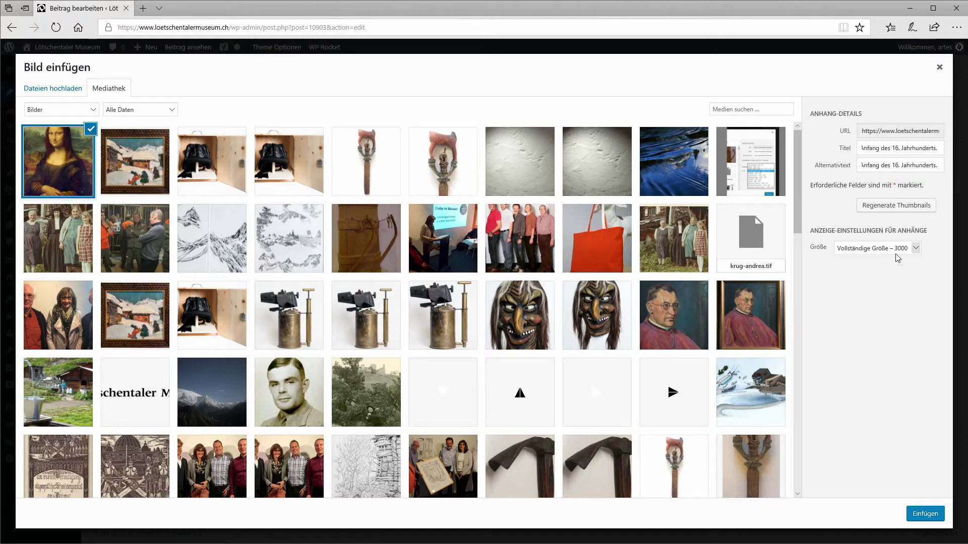
- Set the image's display size to Groß – 691 × 1030 and insert it into the image element
left_click(915, 250)
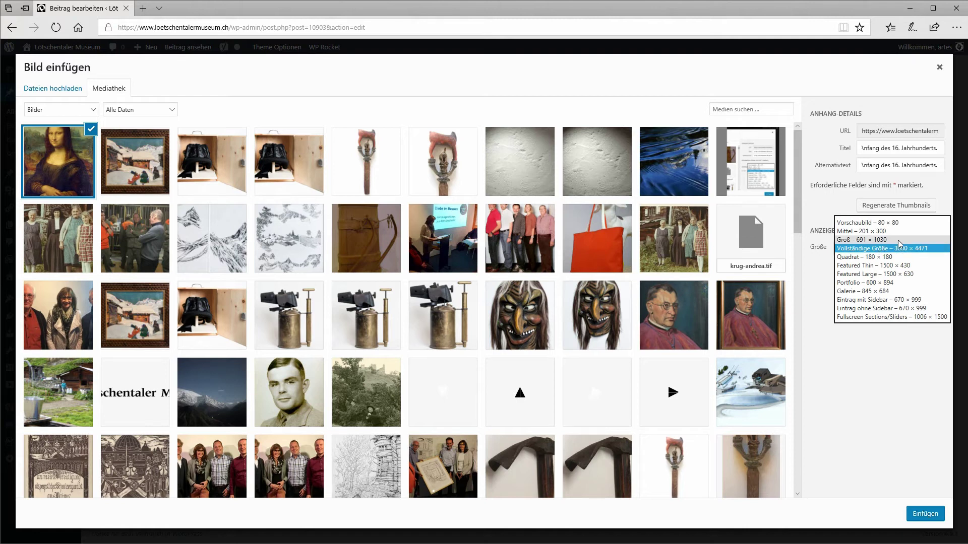
left_click(899, 241)
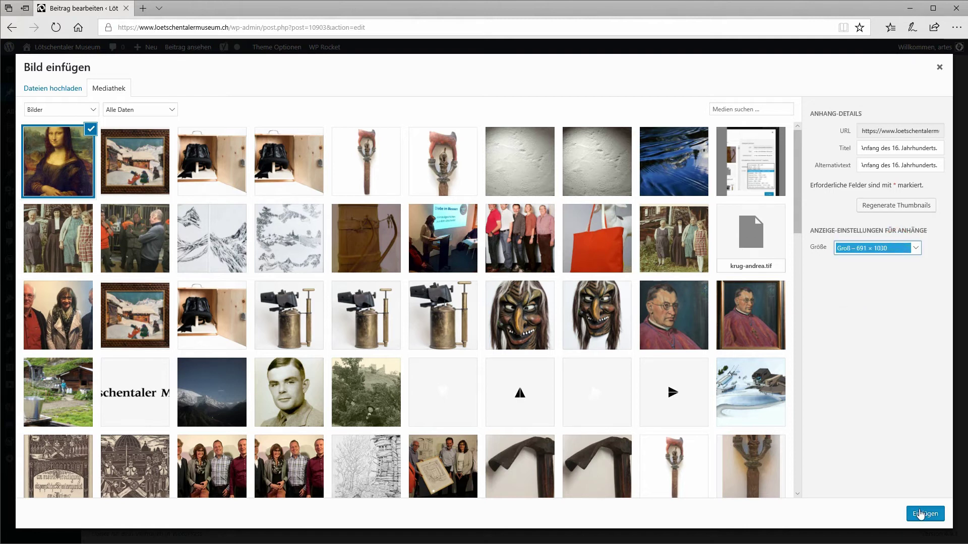
left_click(920, 514)
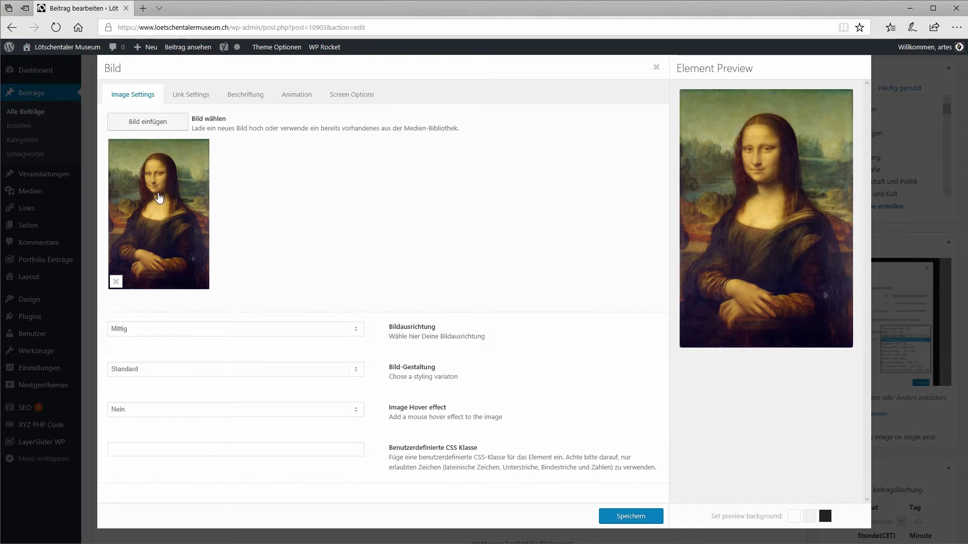
- Set the image's link target to Lightbox and save the image element
left_click(191, 96)
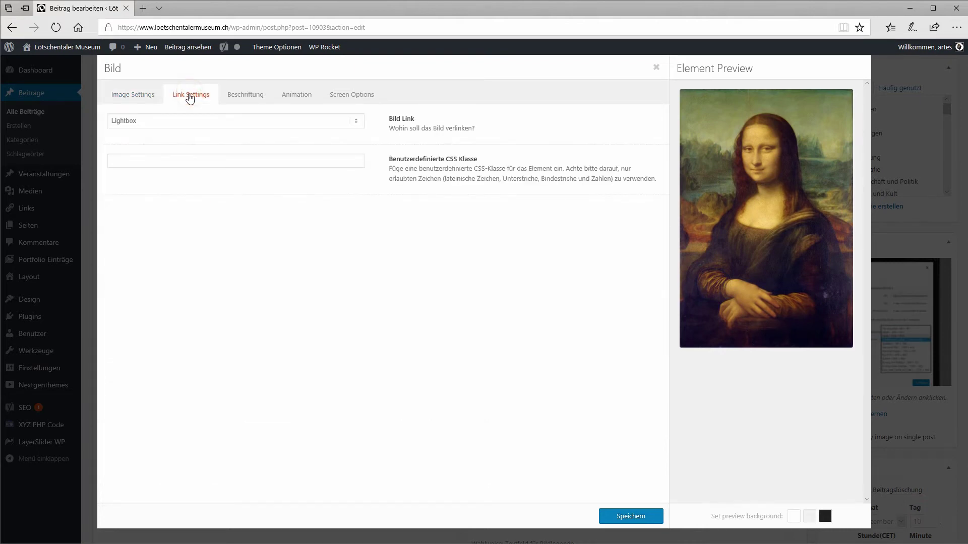
left_click(134, 121)
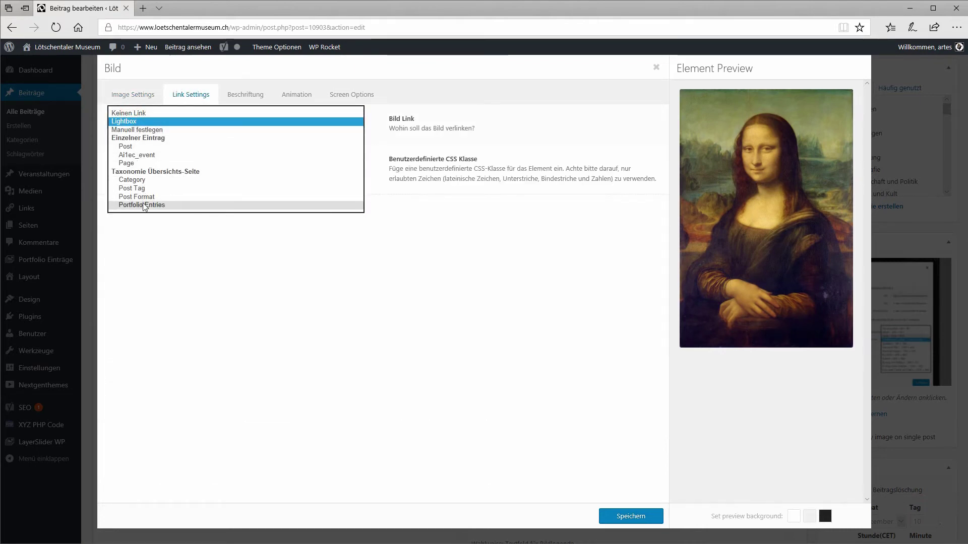
left_click(138, 121)
left_click(631, 516)
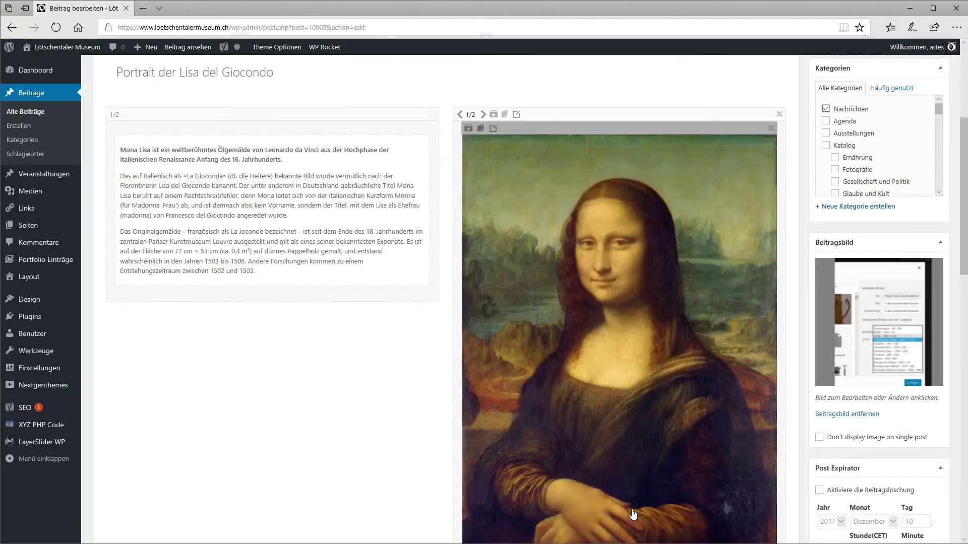
- Replace the post's featured image with the Mona Lisa picture from the media library
left_click(858, 318)
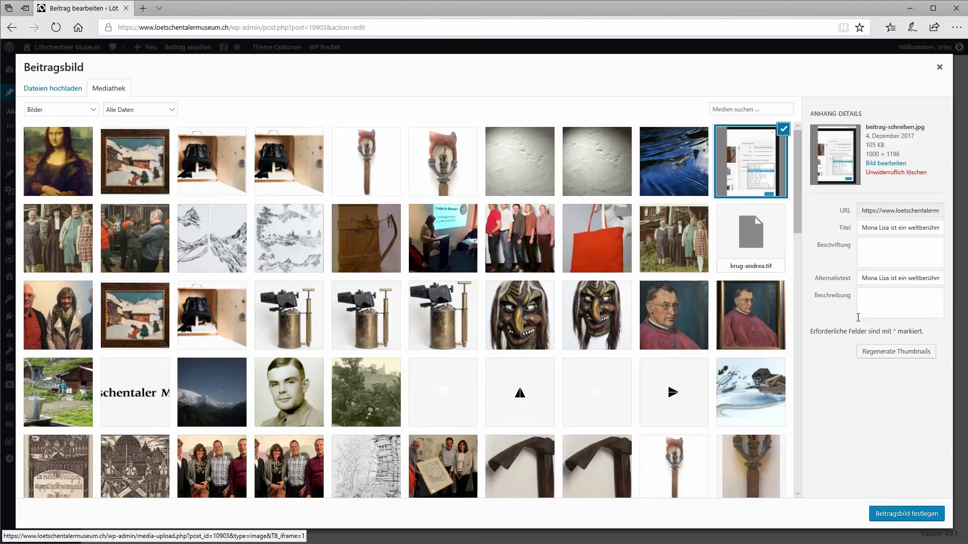
left_click(45, 163)
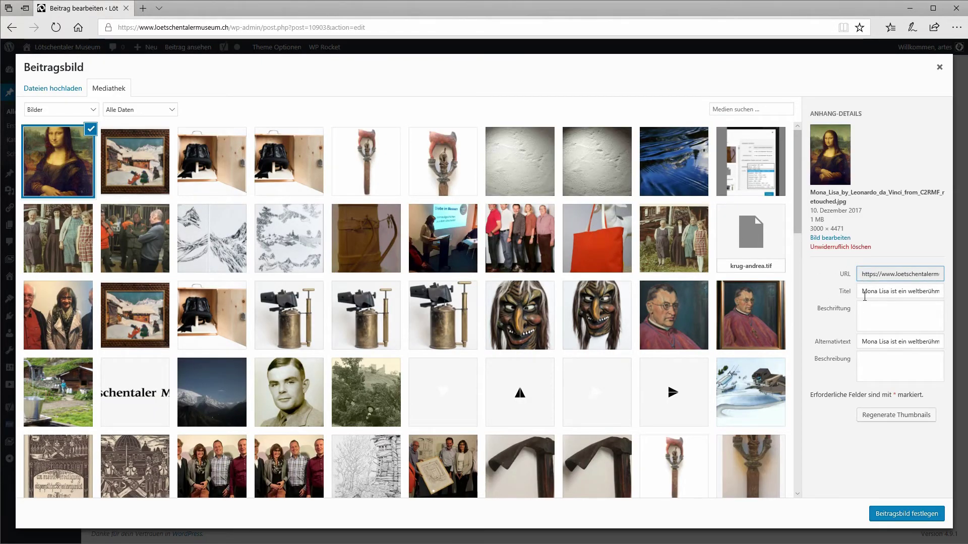
left_click(893, 514)
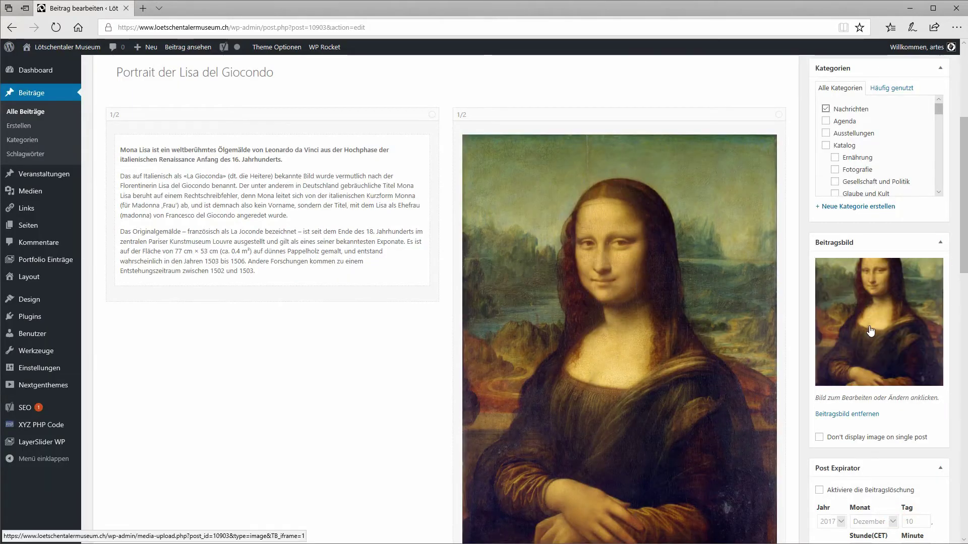
- Look into the optional caption text block below the image, close it unchanged, and delete the block
scroll(619, 288, "down", 8)
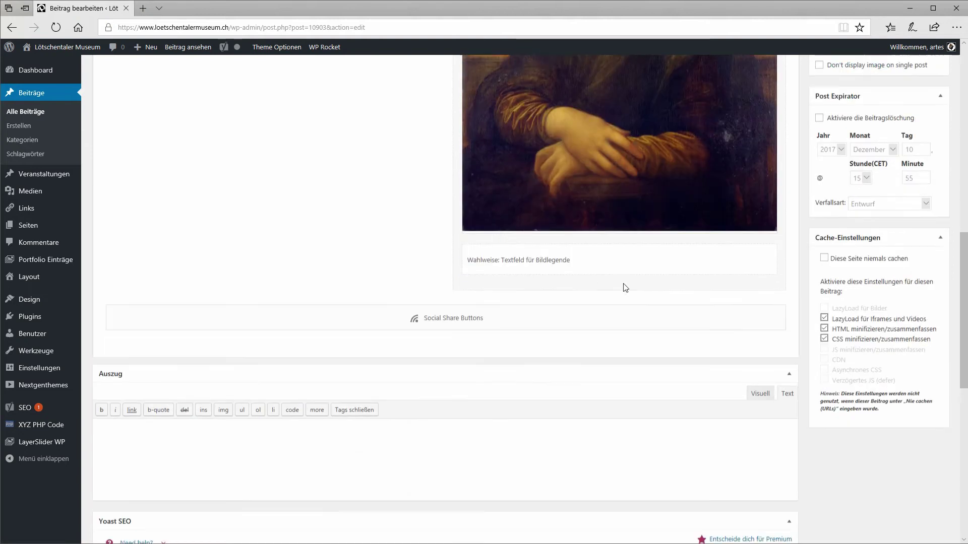
left_click(556, 256)
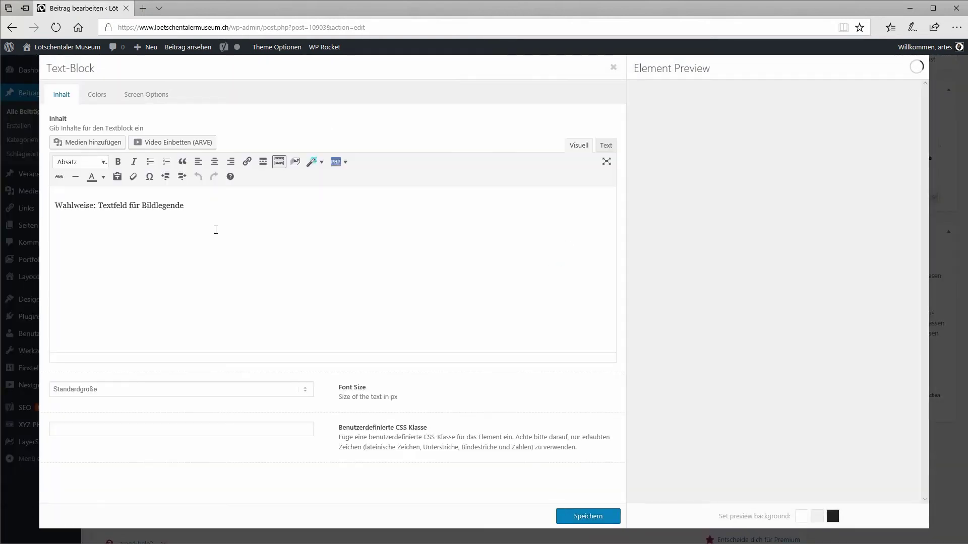
left_click(187, 206)
key("ctrl+a")
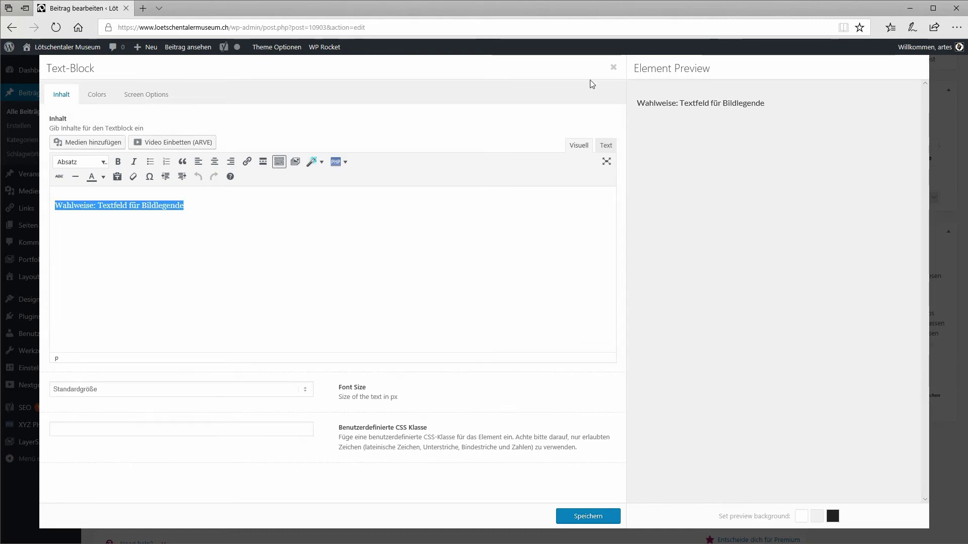
left_click(613, 67)
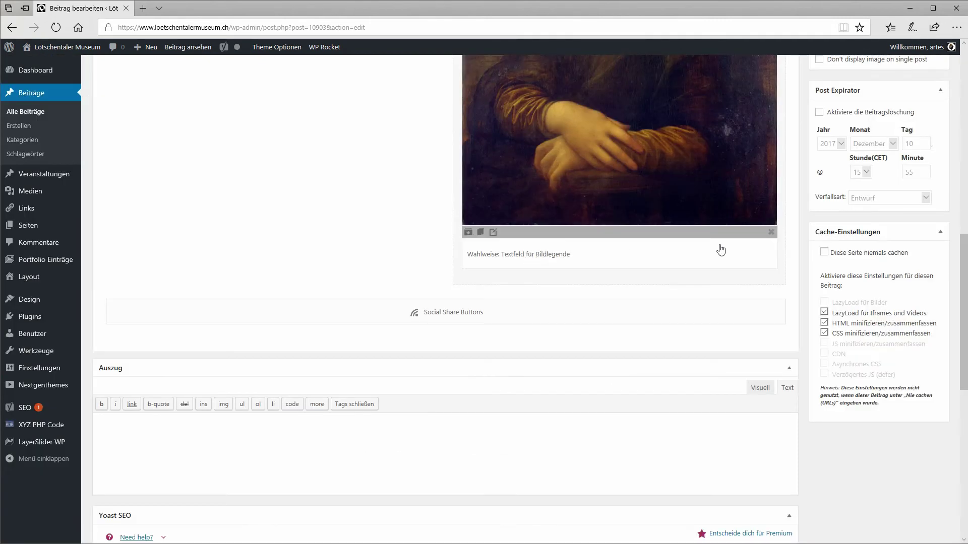
left_click(771, 232)
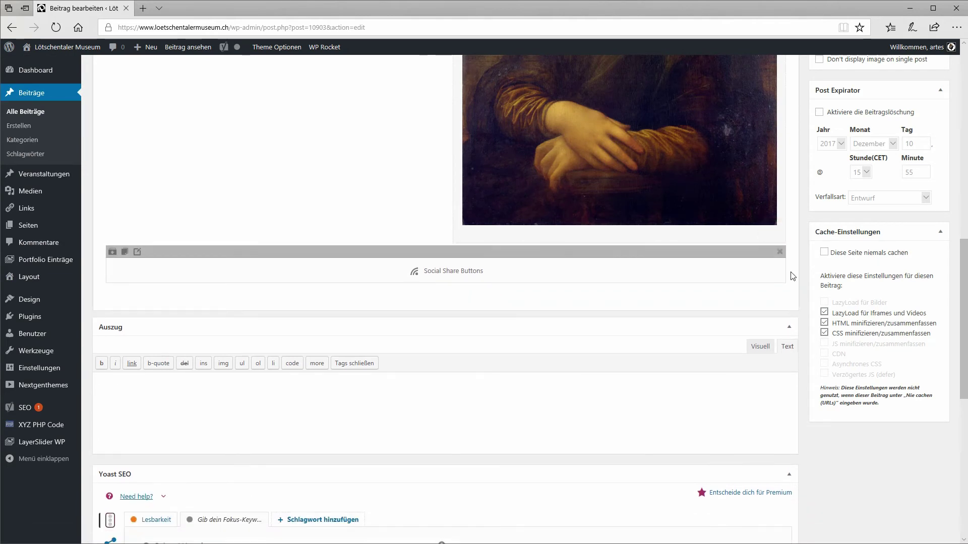
- Try out automatic post deletion in Post Expirator, viewing its year and month choices, and disable it again
scroll(807, 286, "up", 4)
scroll(807, 286, "up", 2)
scroll(807, 287, "down", 3)
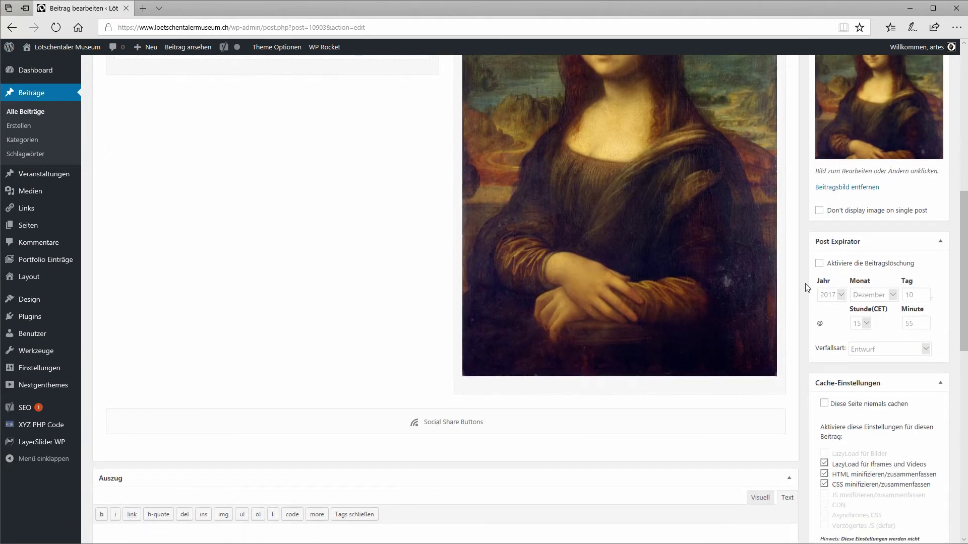
left_click(820, 264)
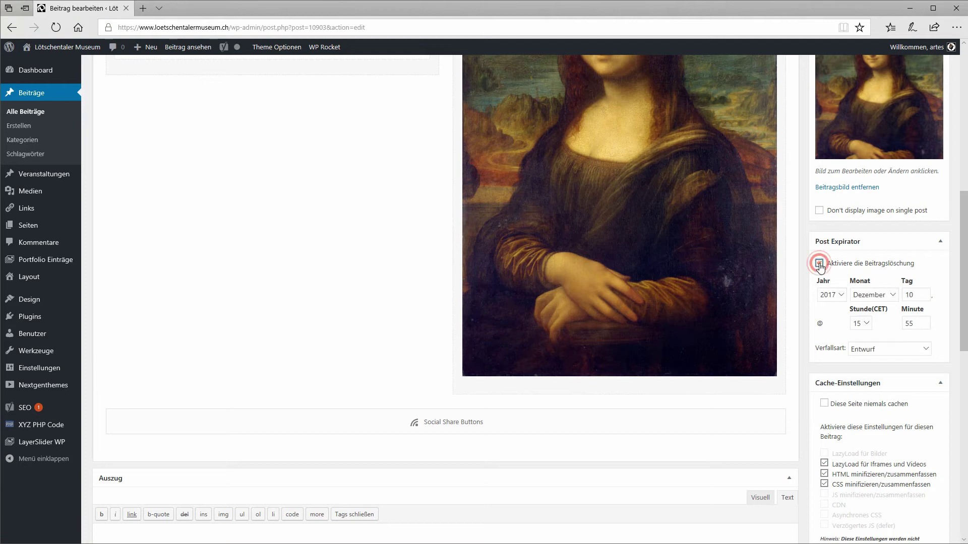
left_click(843, 295)
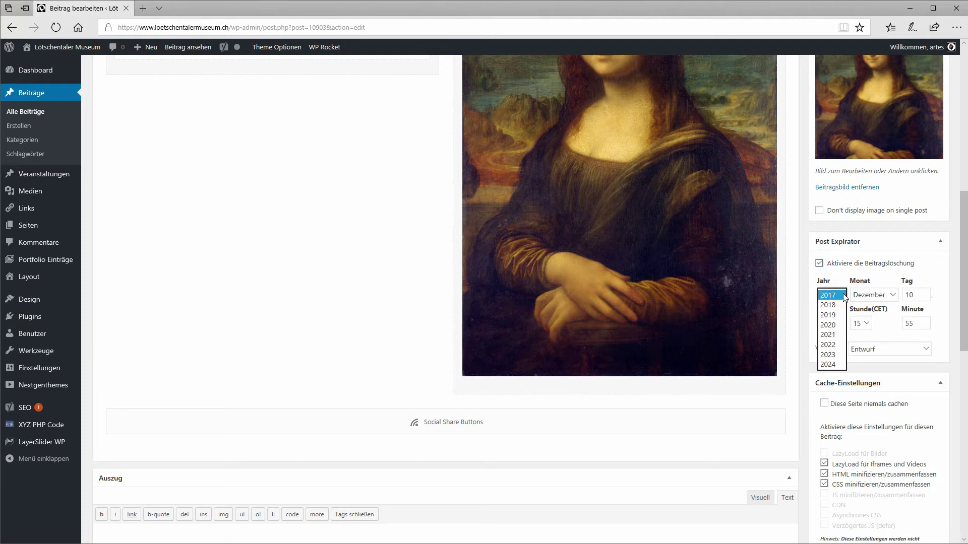
left_click(845, 297)
left_click(895, 298)
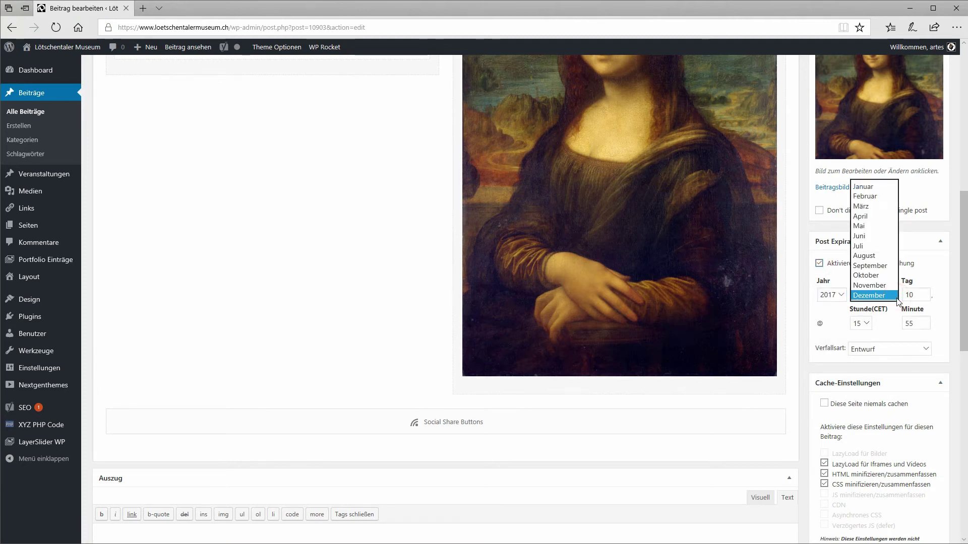
left_click(897, 297)
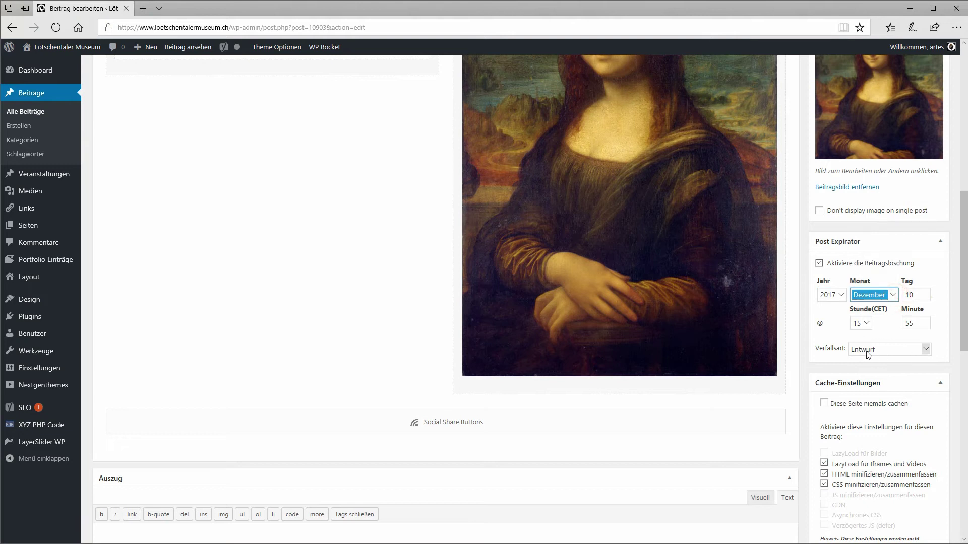
left_click(819, 264)
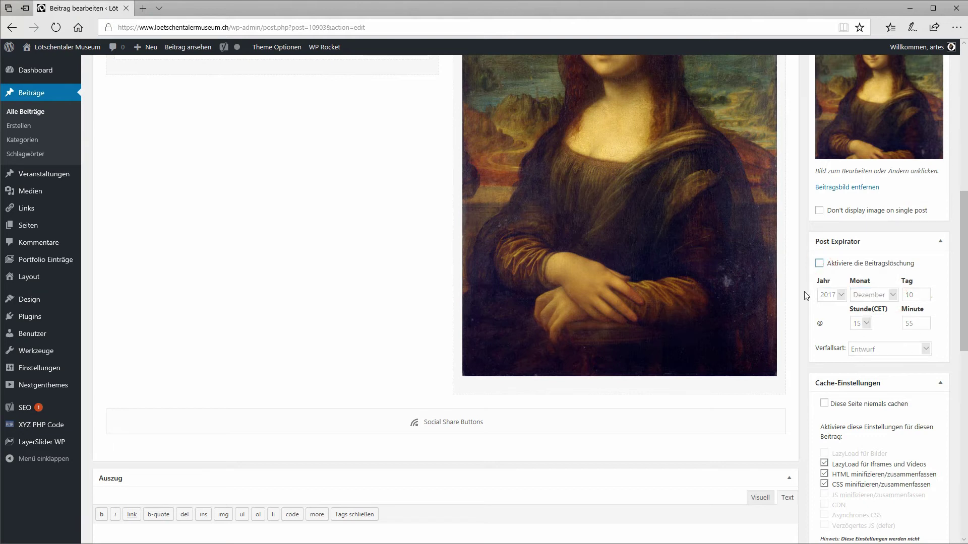
- Examine the publication date and time settings and confirm them unchanged for immediate publishing
scroll(806, 295, "up", 7)
scroll(805, 296, "up", 2)
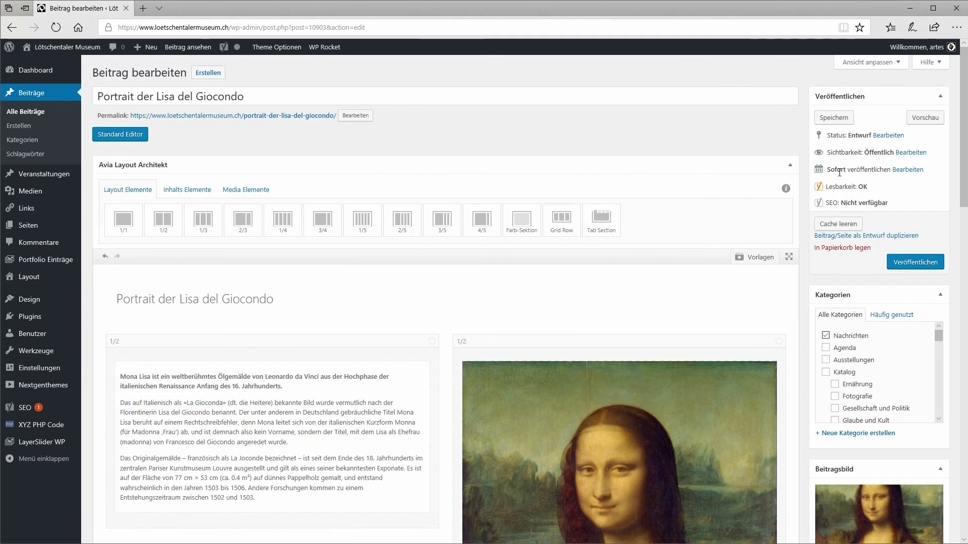
left_click(906, 172)
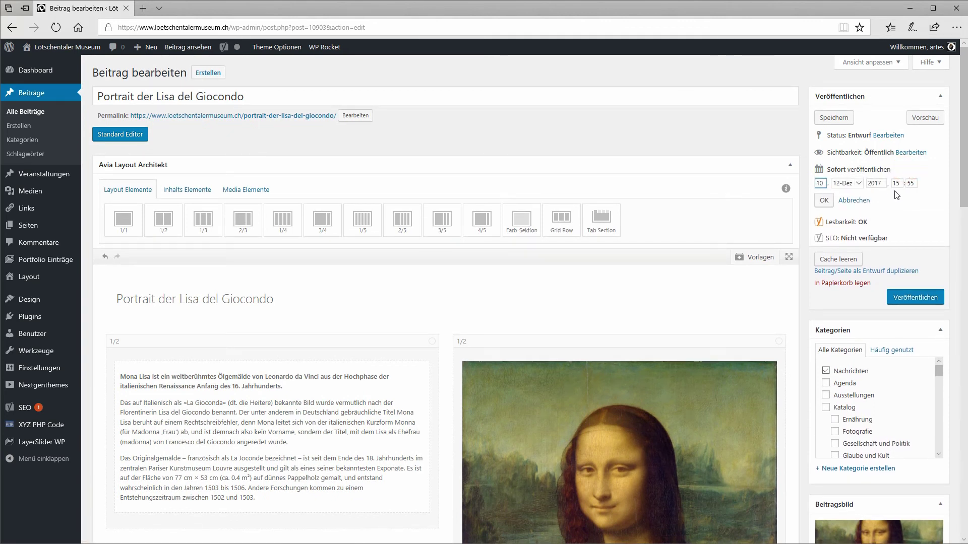
left_click(823, 201)
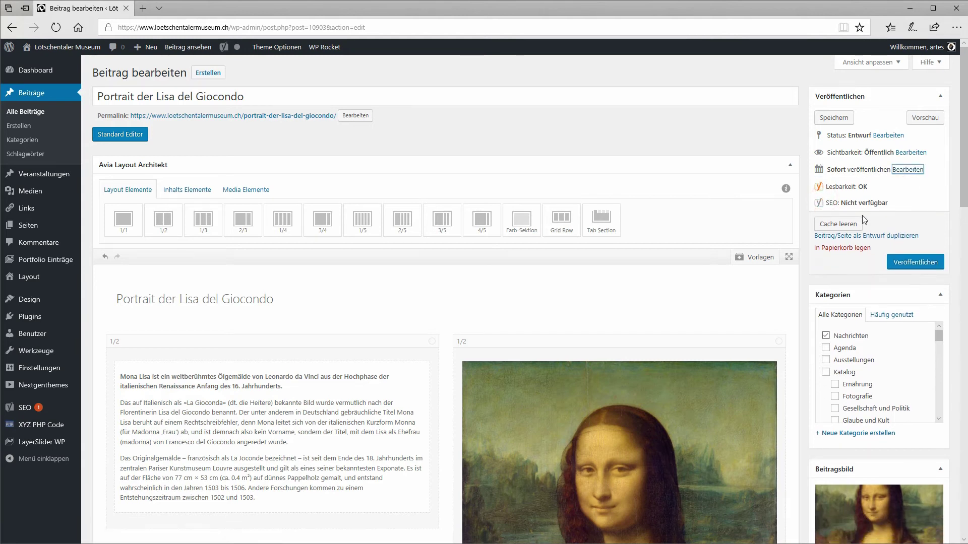
- Recategorize the post from Nachrichten to Katalog with the subcategory Kunst, Kunsthandwerk, populäres Gestalten, and publish it
scroll(862, 216, "down", 3)
left_click(826, 185)
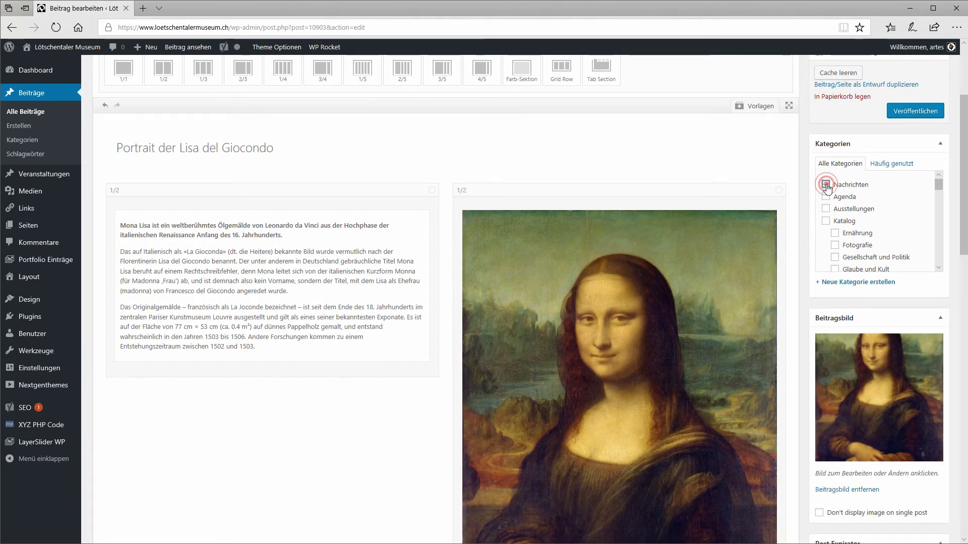
left_click(826, 222)
scroll(887, 244, "down", 3)
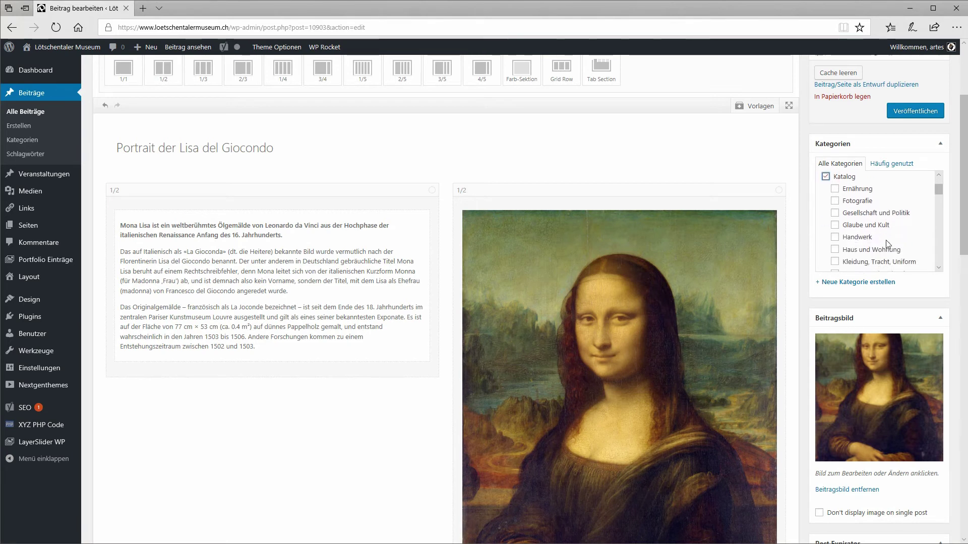
scroll(887, 244, "down", 2)
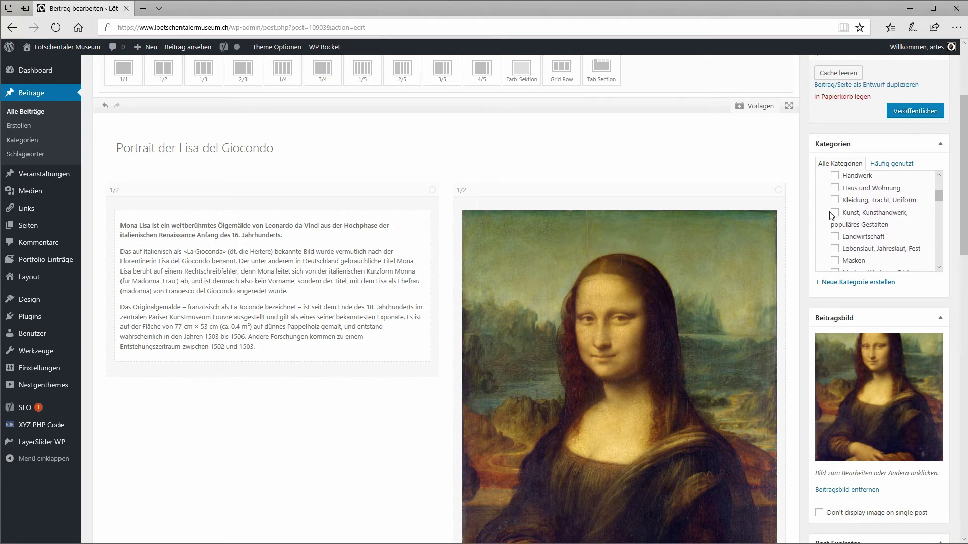
left_click(835, 213)
scroll(866, 238, "up", 3)
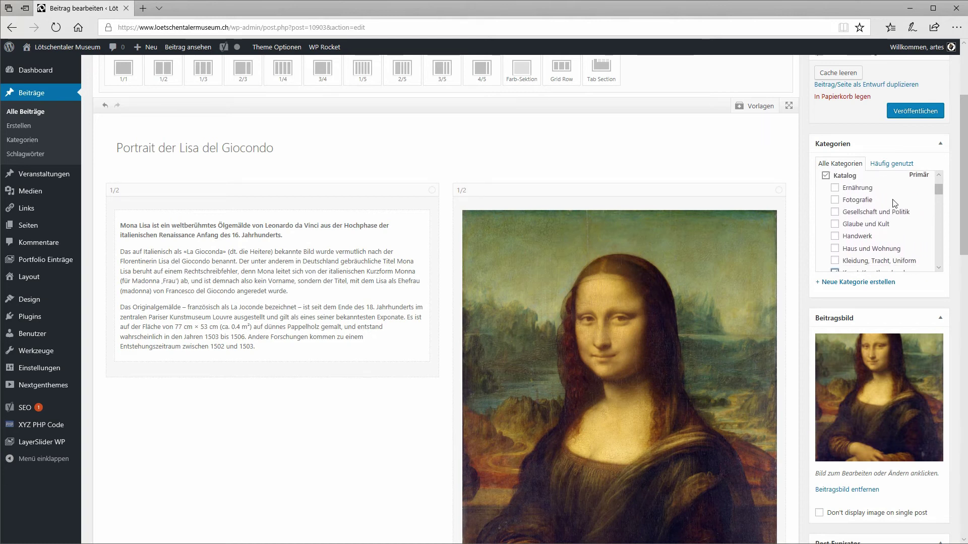
left_click(904, 116)
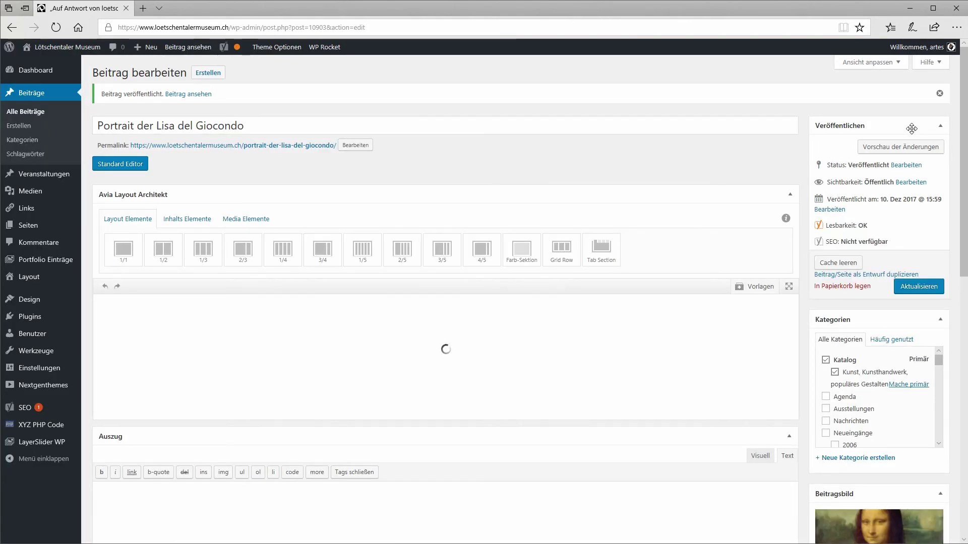
- View the published Lisa del Giocondo post on the website, check its entry in the Kunst, Kunsthandwerk, populäres Gestalten category, and reopen it there
scroll(477, 273, "down", 10)
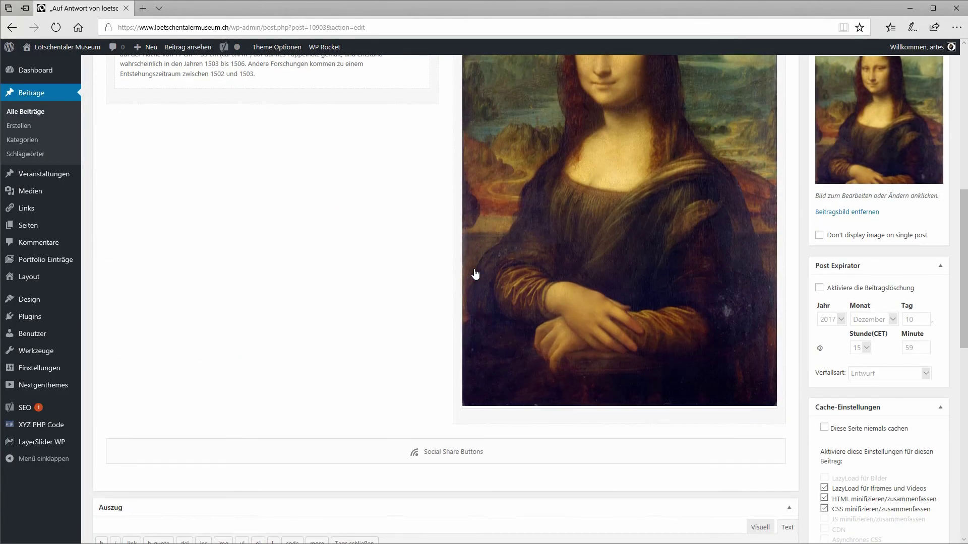
scroll(476, 274, "up", 10)
left_click(182, 95)
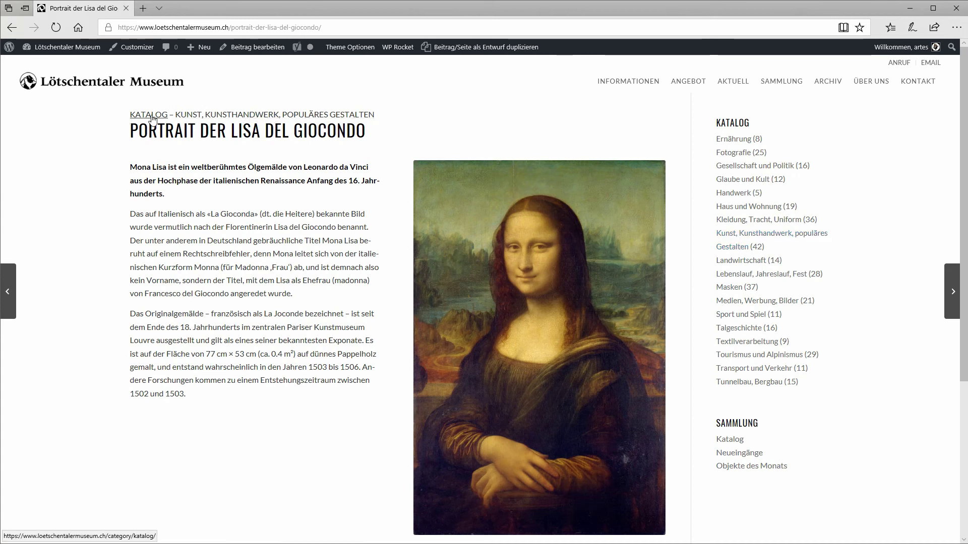
left_click(228, 115)
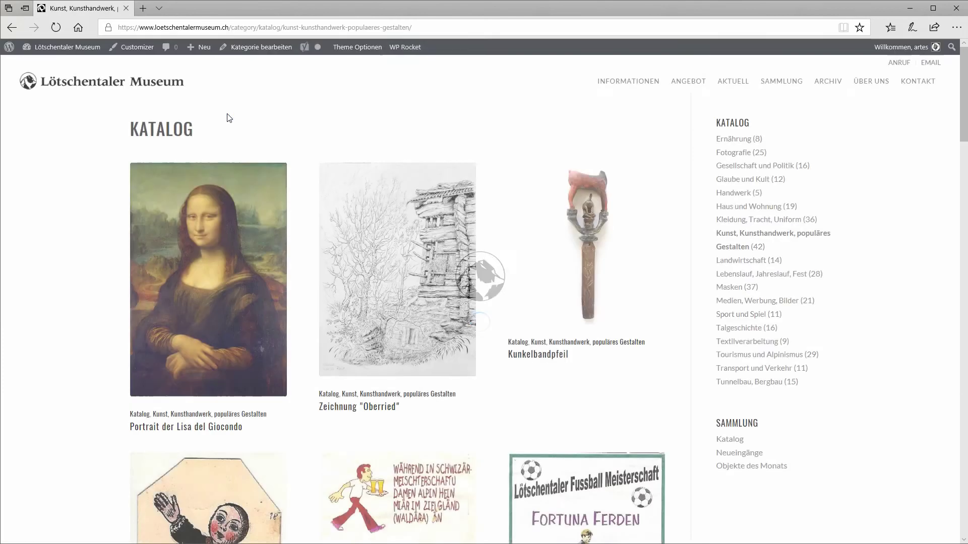
left_click(196, 332)
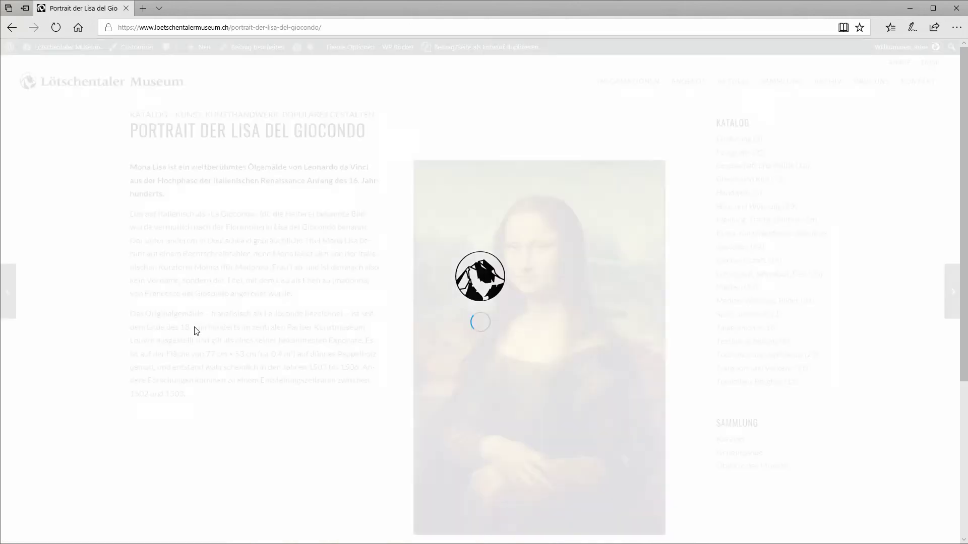
- Enlarge the Mona Lisa image in the published post, inspect it down to its caption, and close the enlarged view
left_click(513, 313)
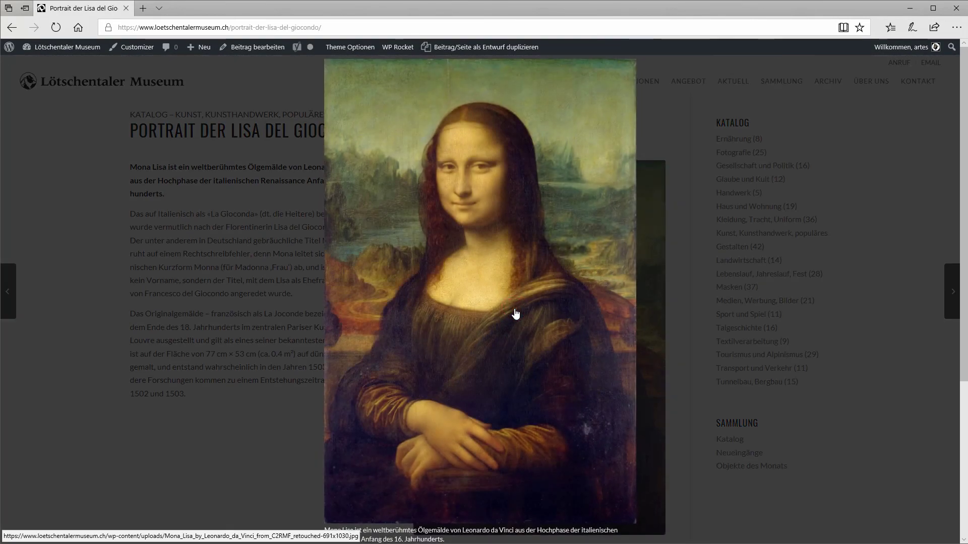
scroll(515, 313, "down", 3)
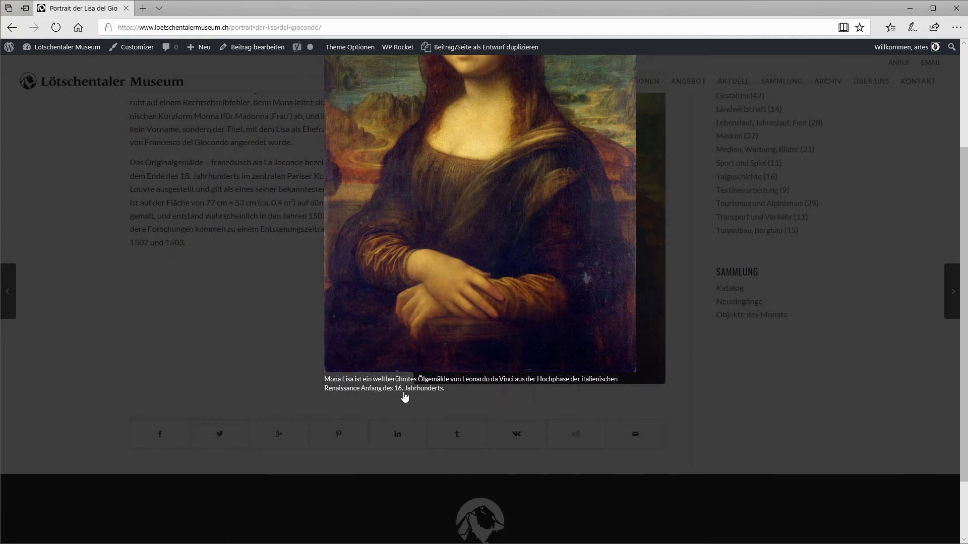
scroll(570, 328, "up", 3)
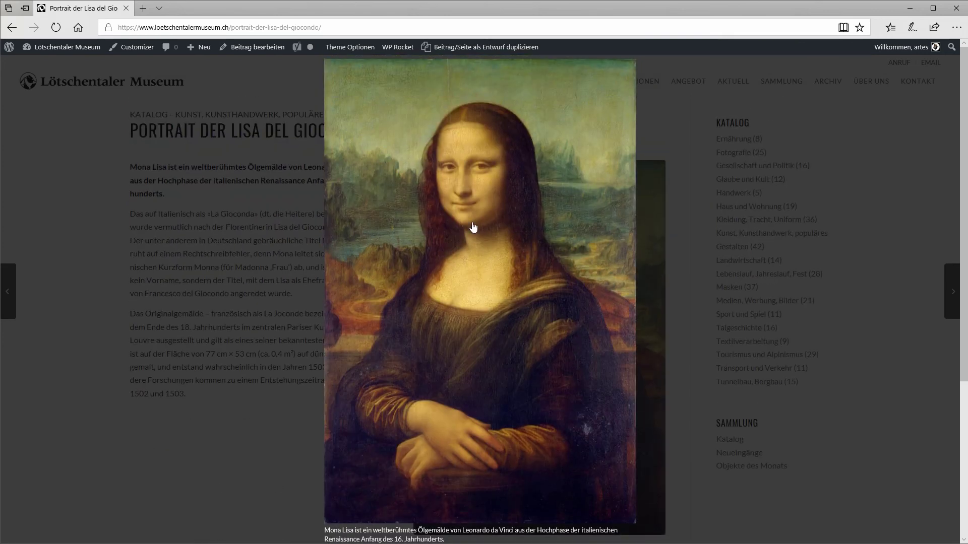
left_click(718, 150)
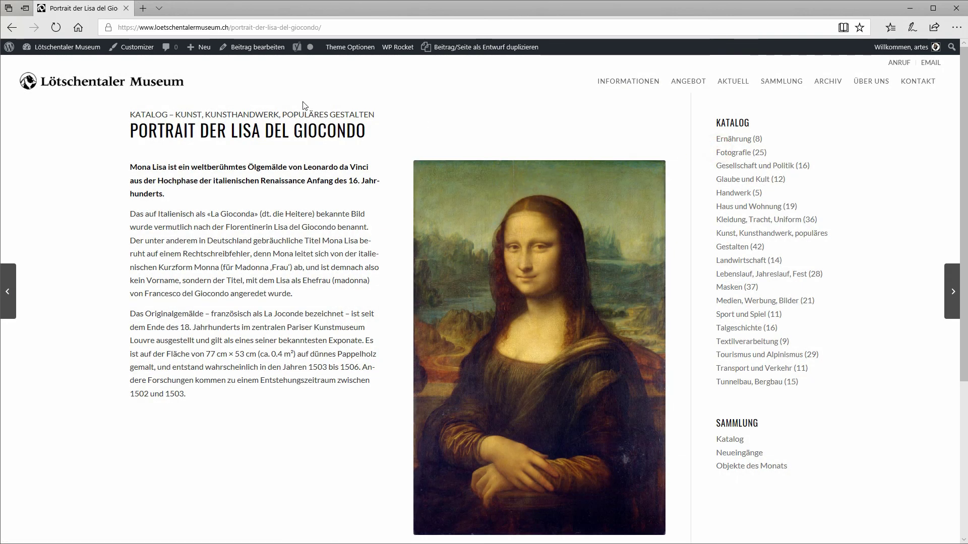
- Return from the published post to its editing page and open the overview of all posts
left_click(253, 52)
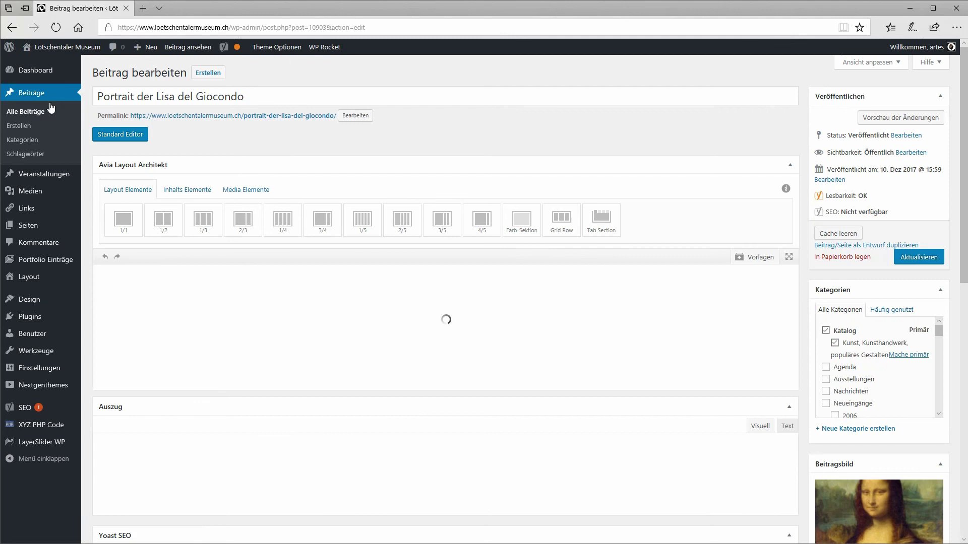
left_click(20, 113)
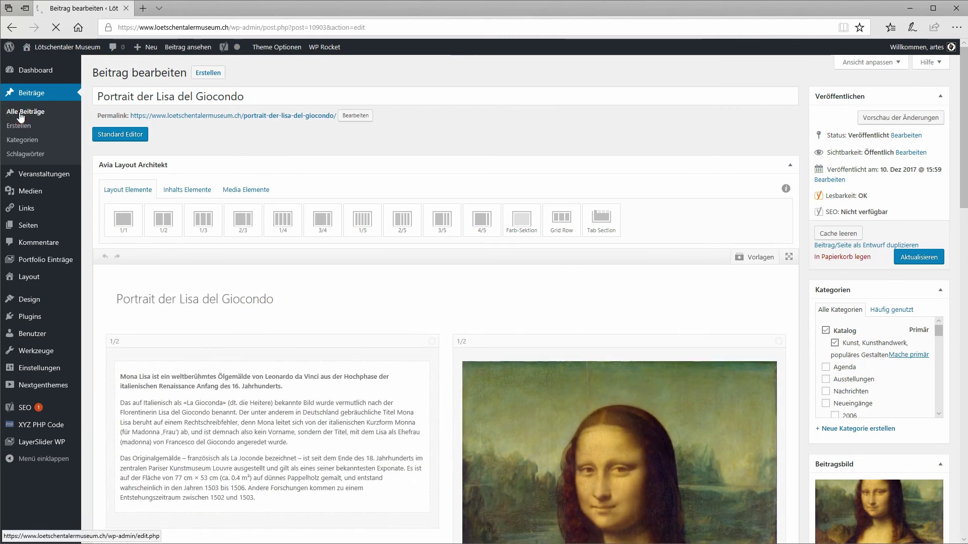